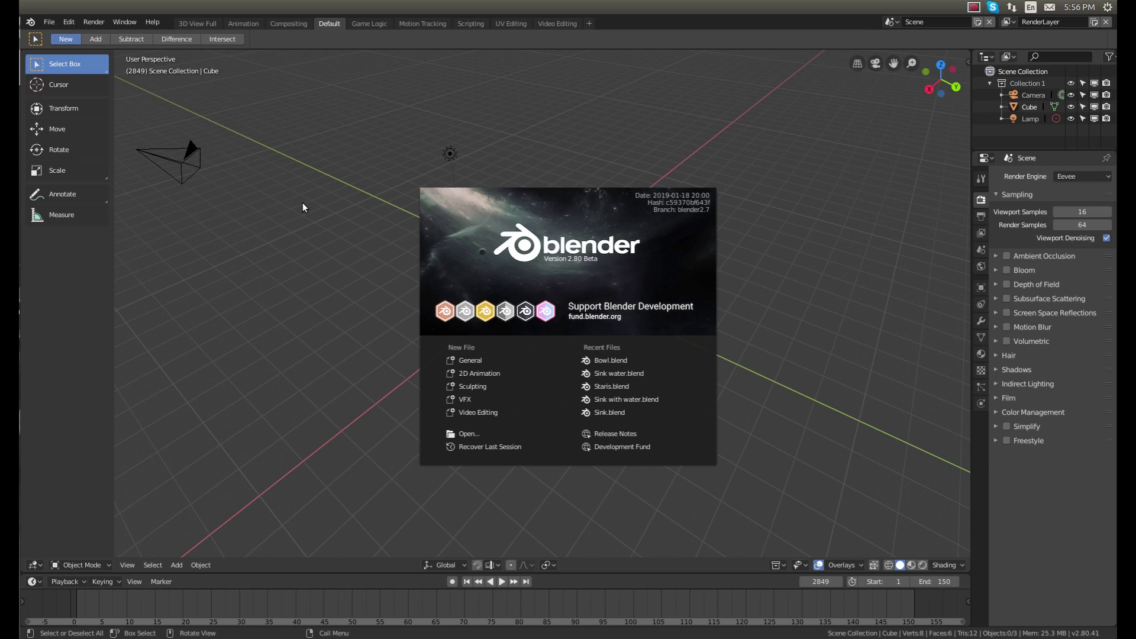
- Dismiss the splash screen, then select, deselect, orbit around and reselect the cube
click(302, 203)
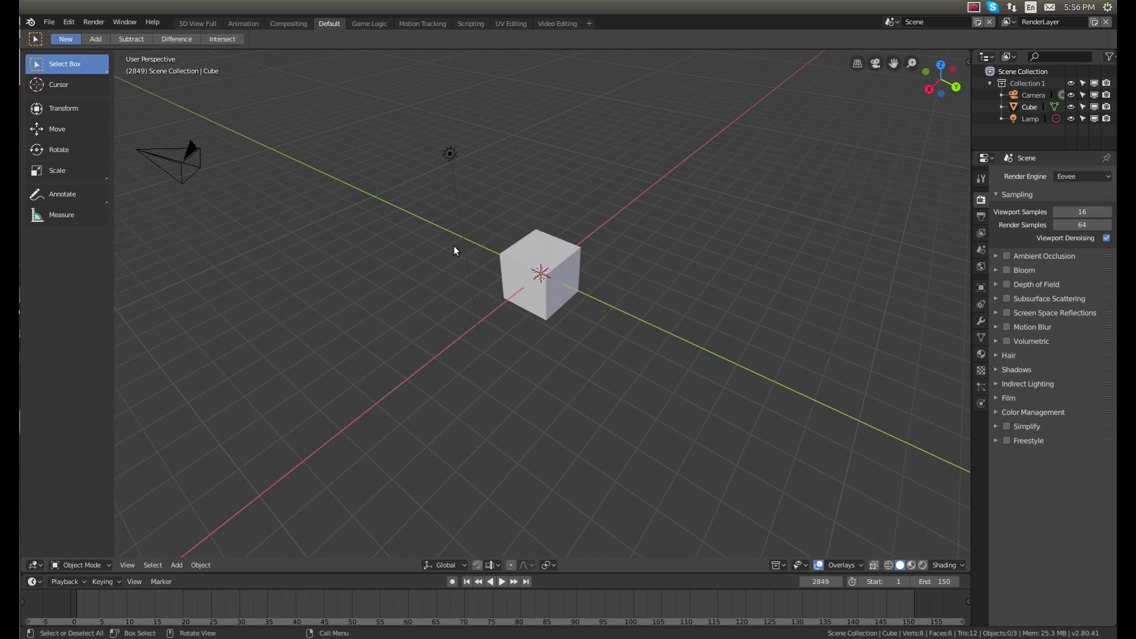
click(536, 247)
click(624, 312)
middle_drag(642, 353, 459, 236)
click(570, 261)
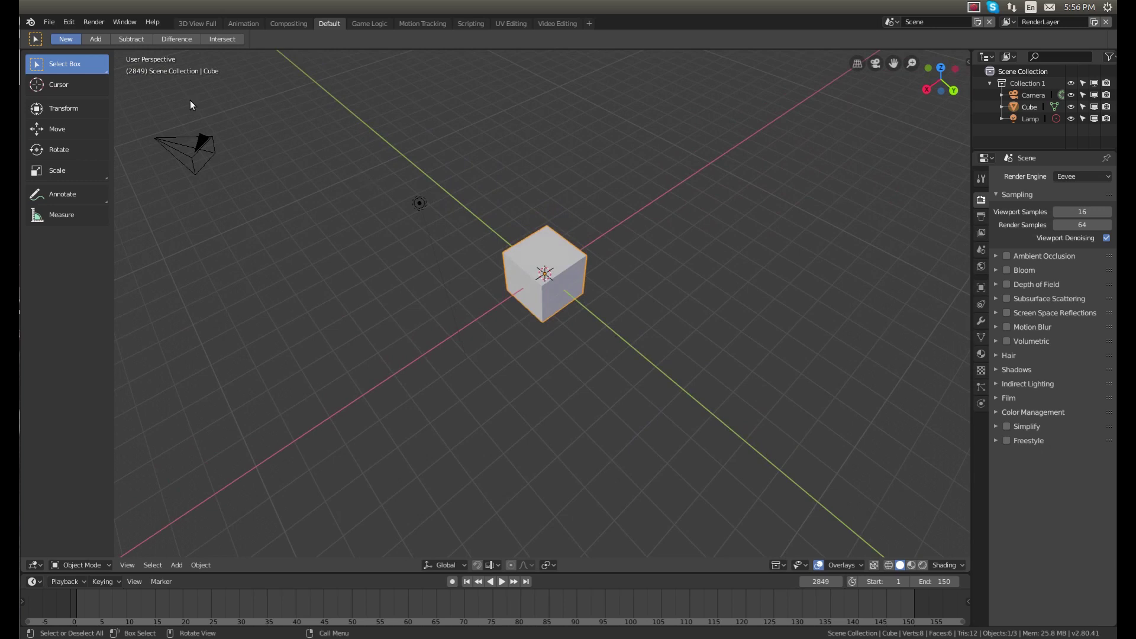
- Set Select With to Right in the Keymap preferences and test right-click selecting the cube
click(65, 22)
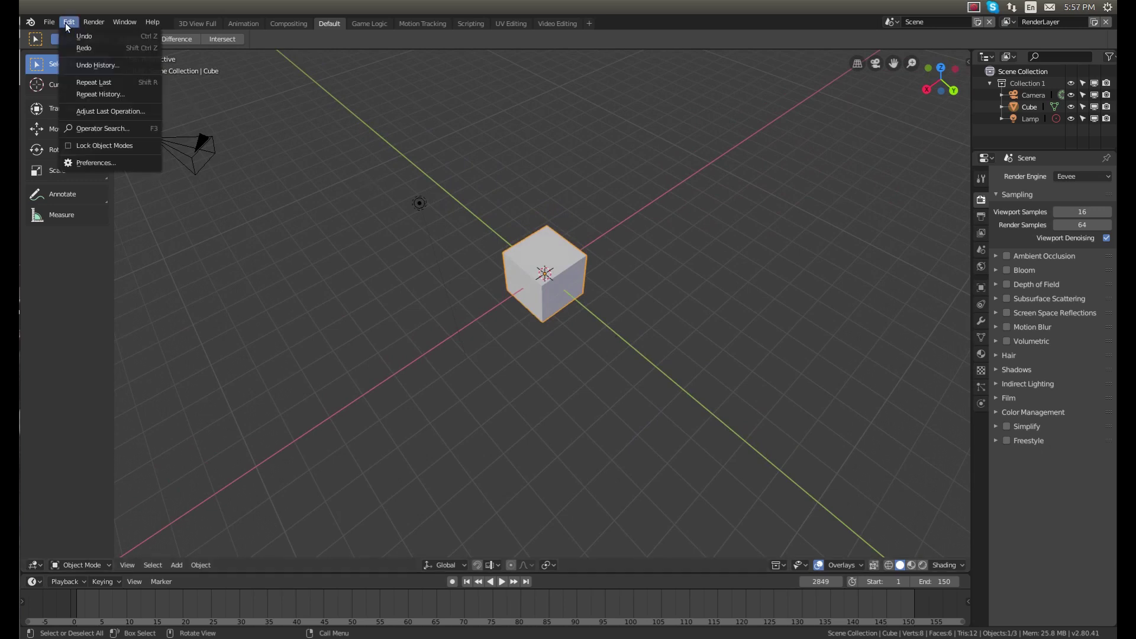
click(126, 165)
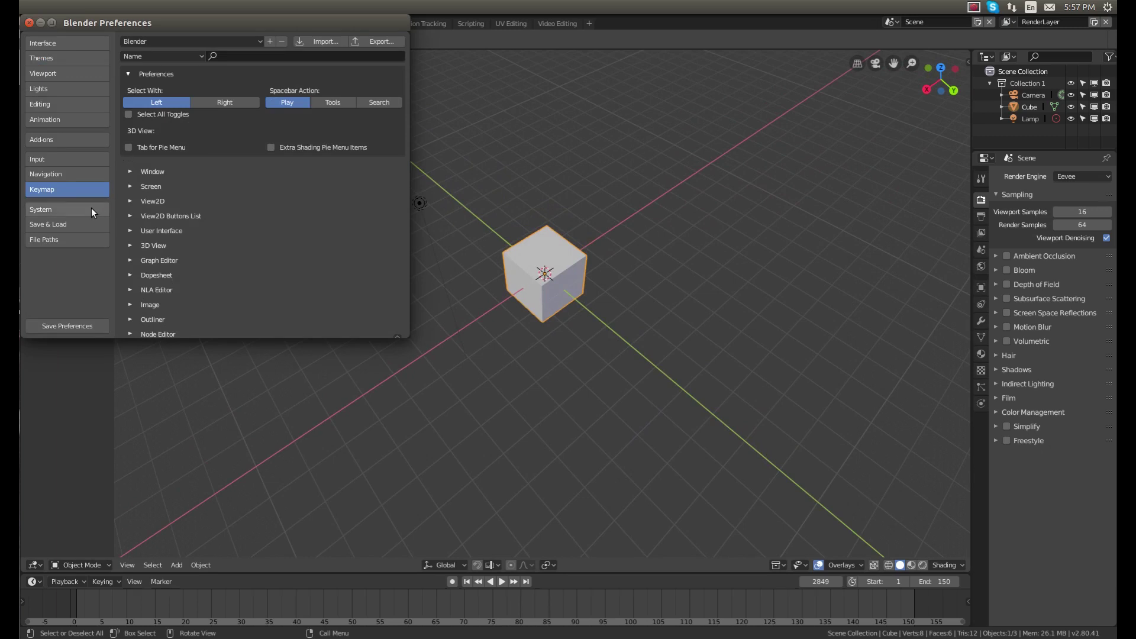
click(210, 103)
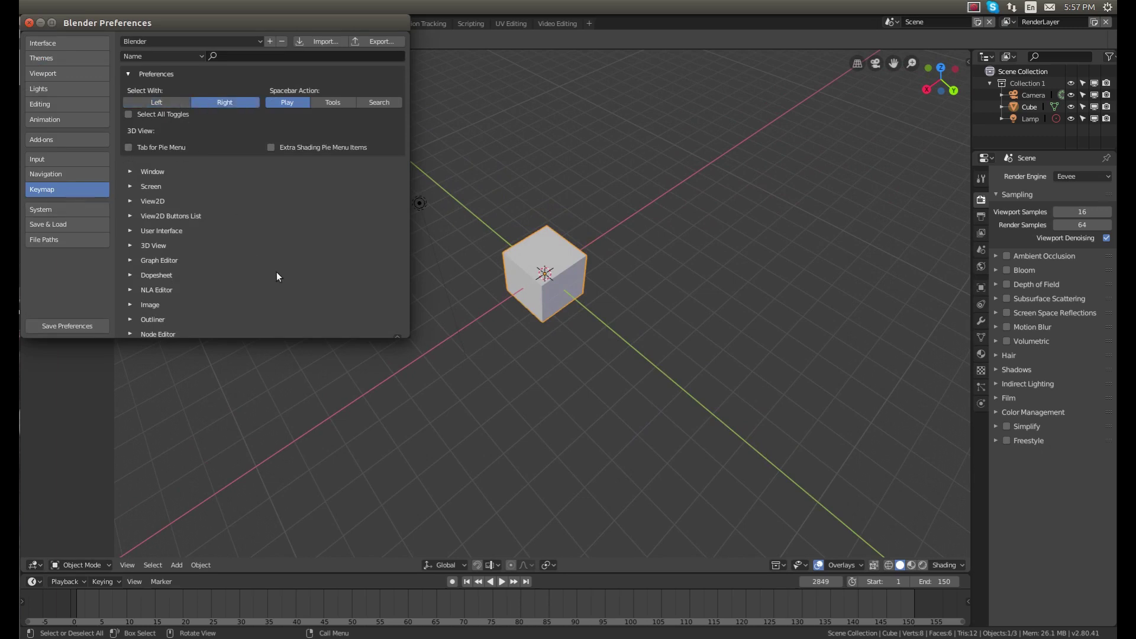
click(344, 456)
right_click(589, 270)
right_click(569, 267)
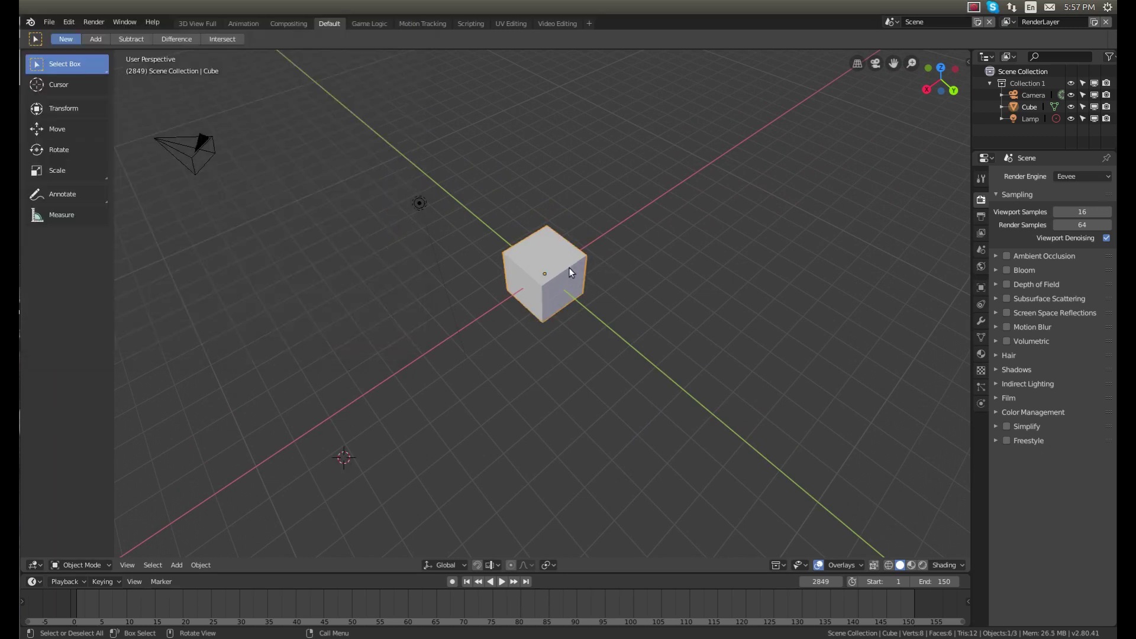
right_click(608, 278)
right_click(577, 273)
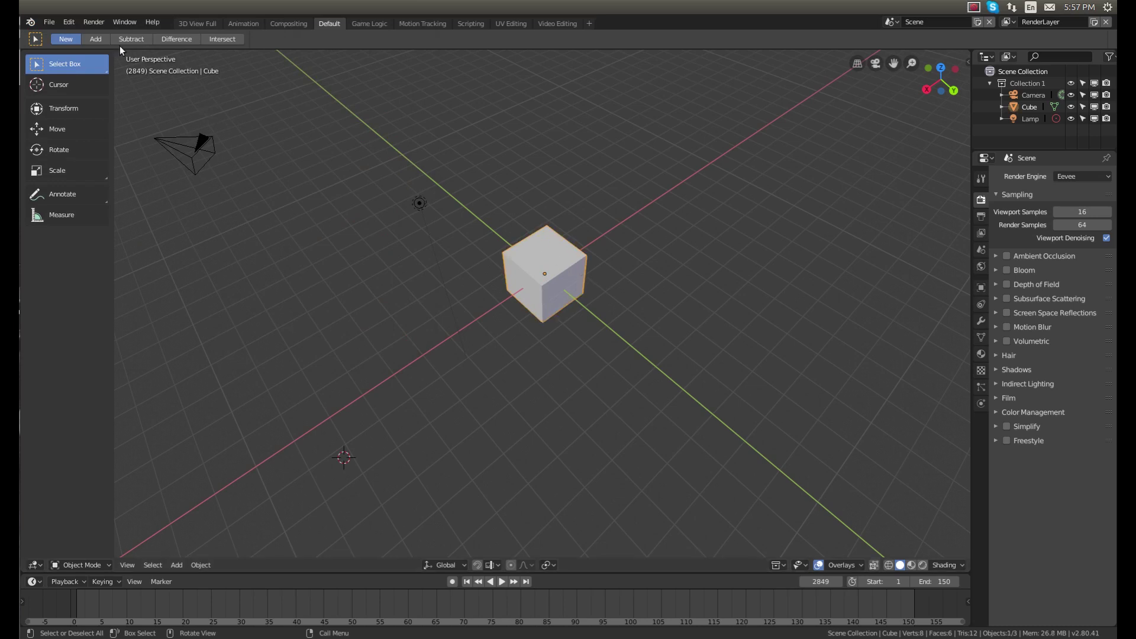
- Set Select With back to Left and deselect the cube
click(67, 22)
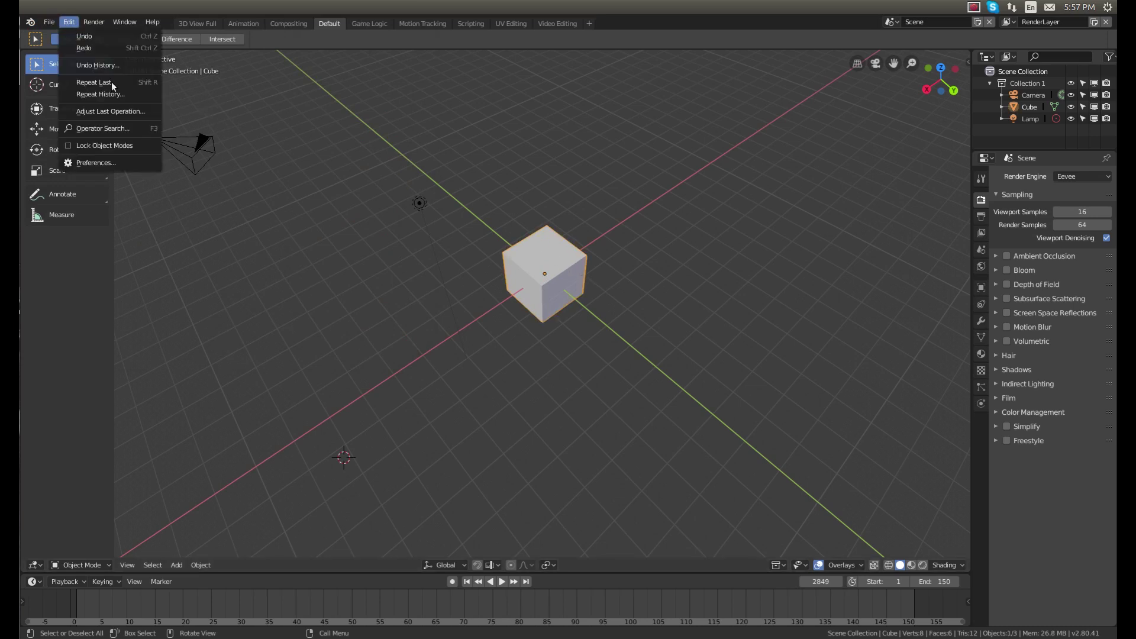
click(122, 161)
click(144, 105)
click(498, 196)
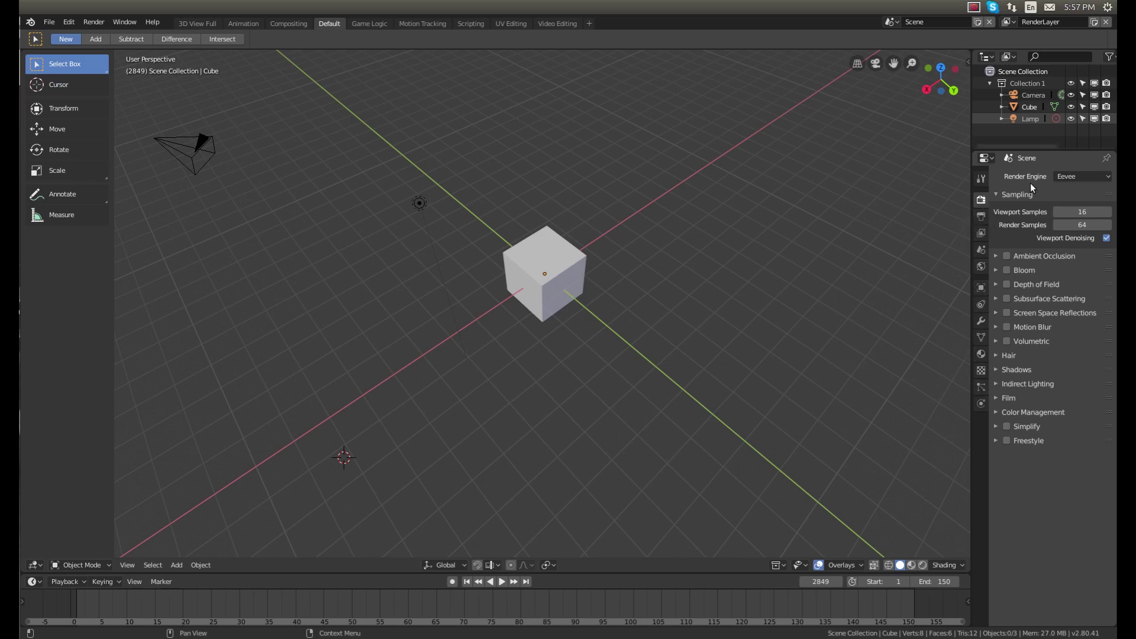
click(1079, 175)
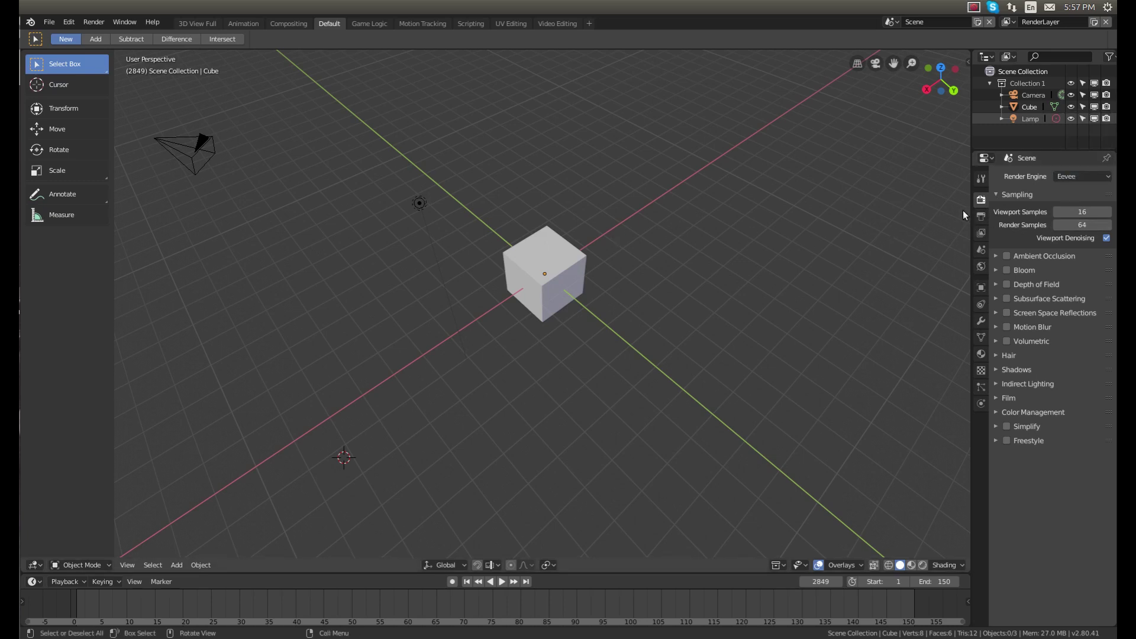
click(980, 217)
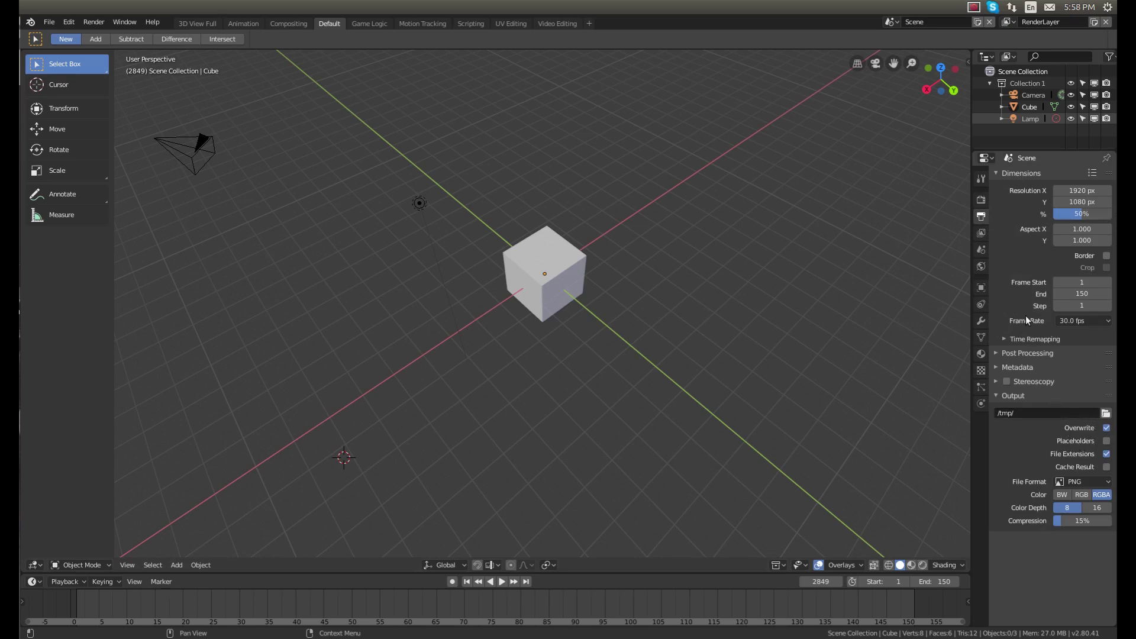
click(980, 200)
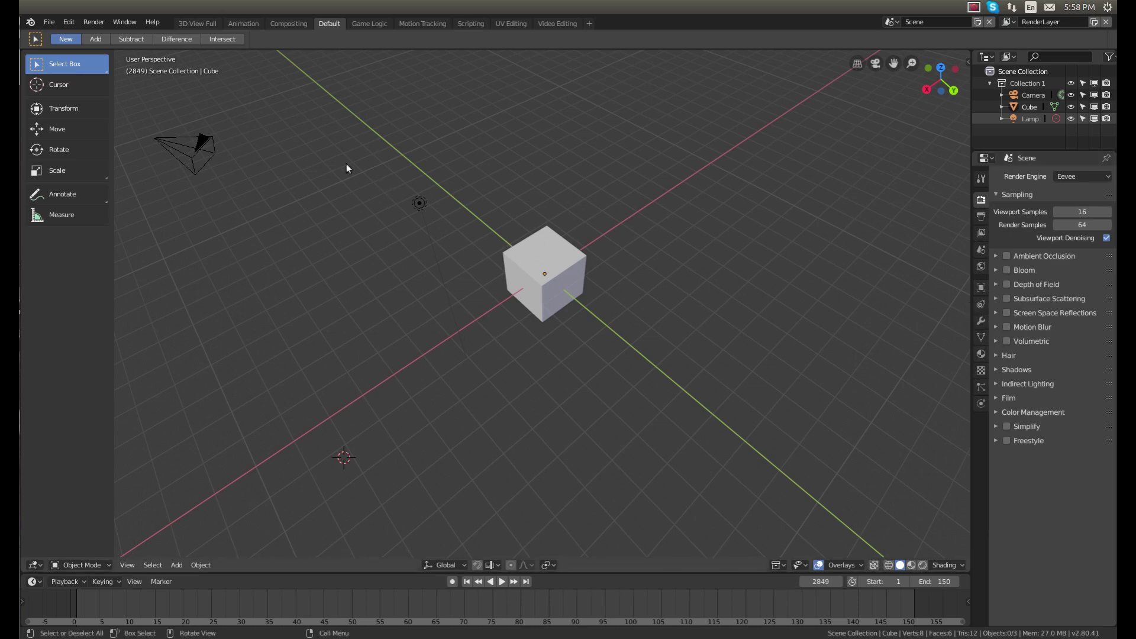
- Move the lamp above the cube in front view and place one duplicate beside it
click(419, 205)
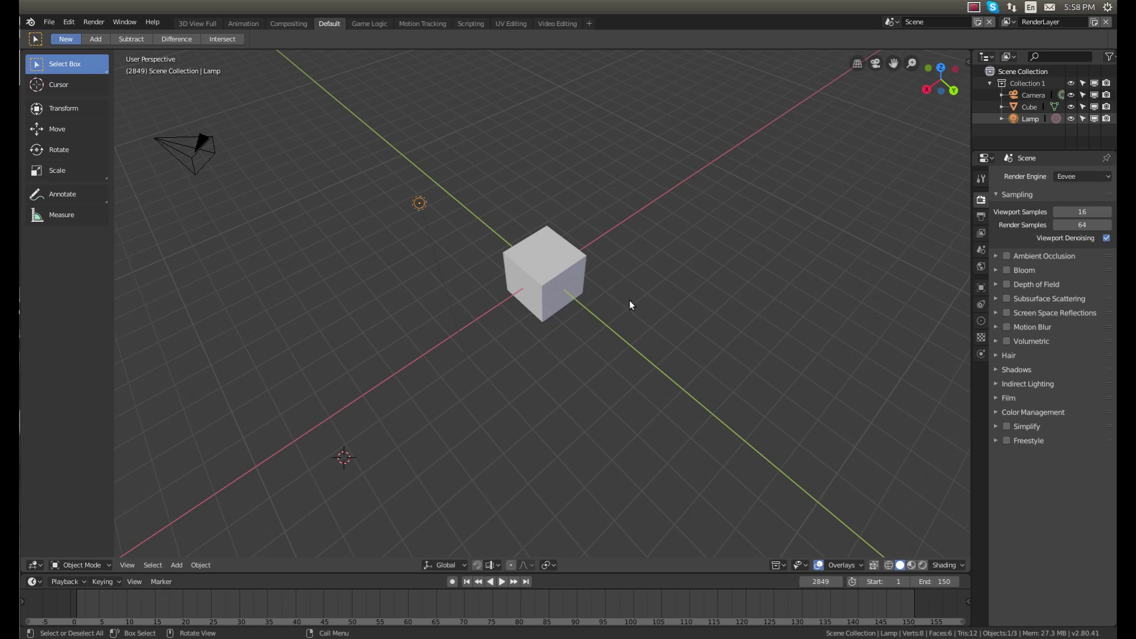
alt+middle_drag(629, 305, 611, 314)
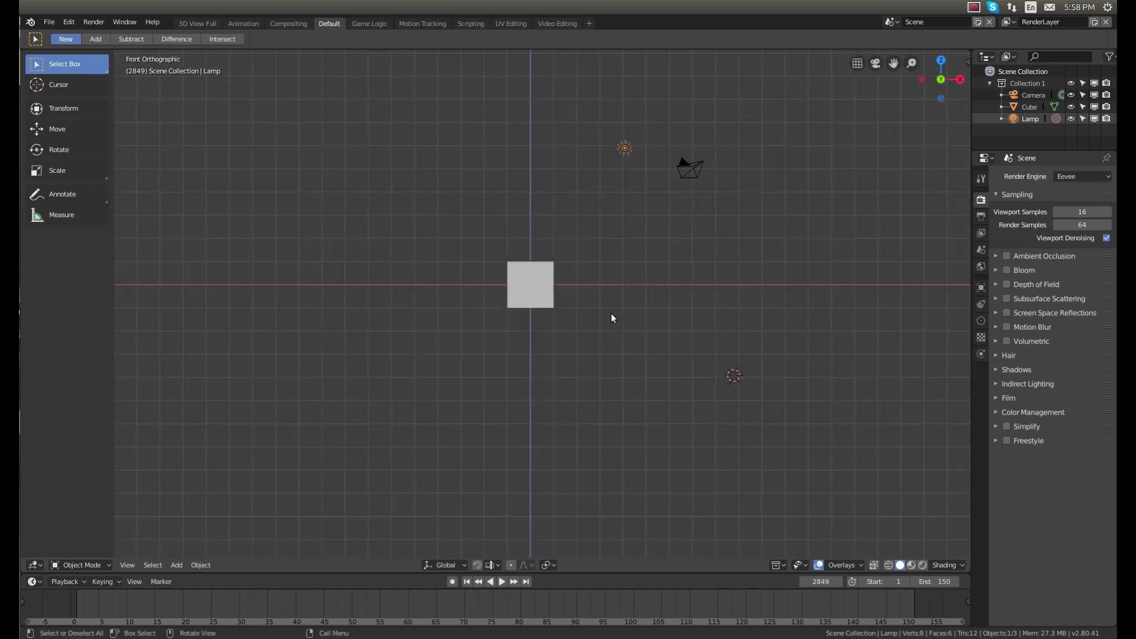
key(g)
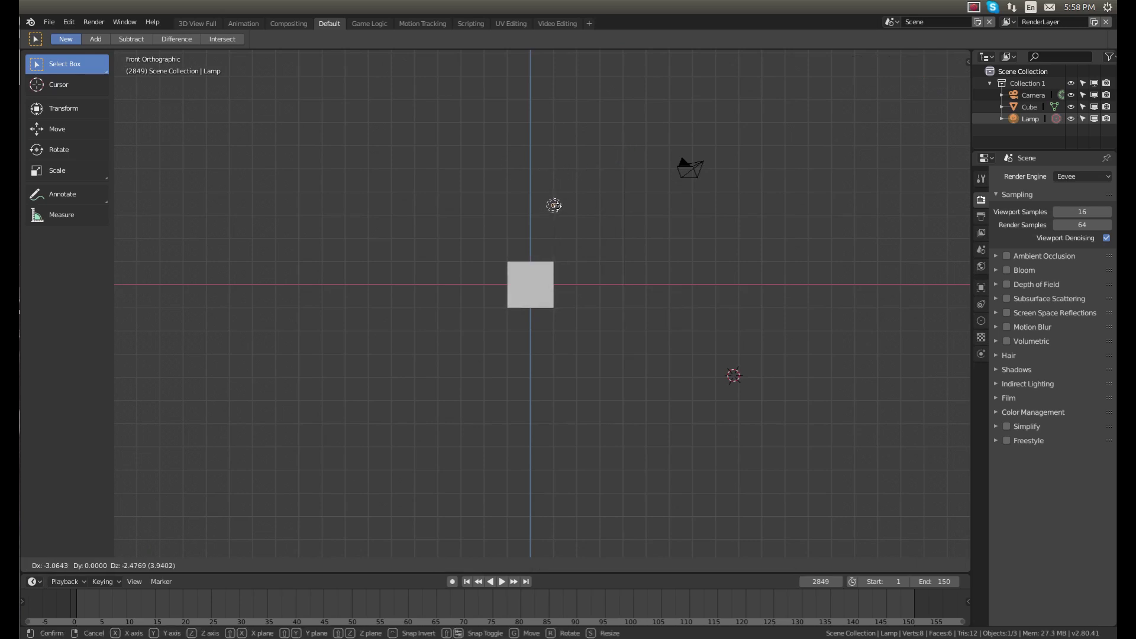
click(554, 204)
key(shift+d)
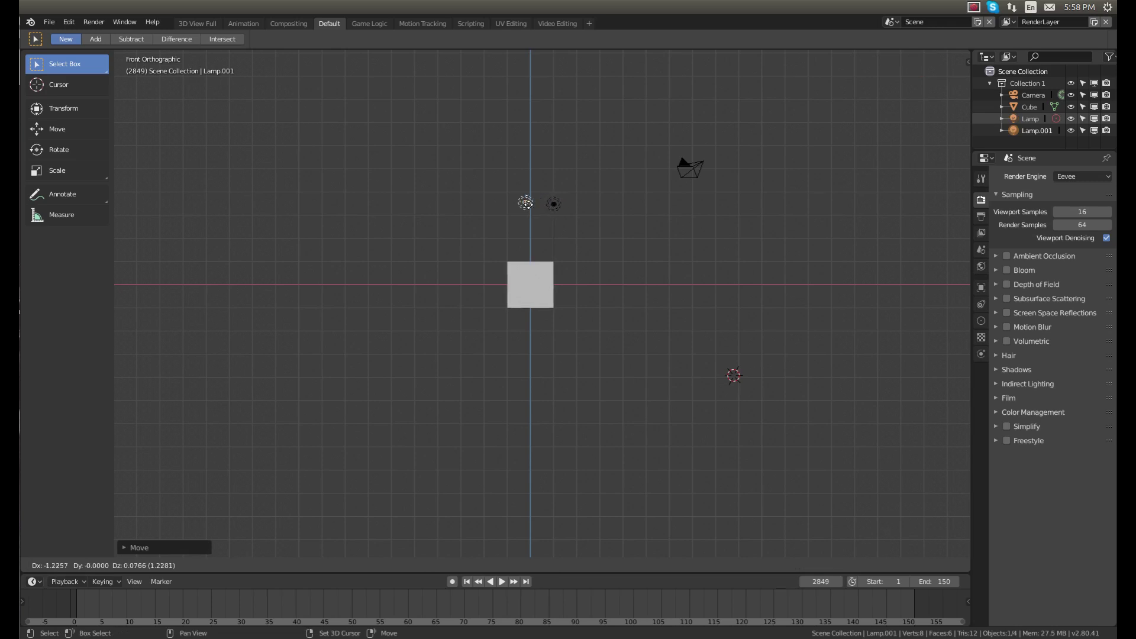
click(512, 207)
- In right view, box-select both lamps and duplicate them to make four lamps
middle_drag(589, 218, 499, 243)
key(KP_3)
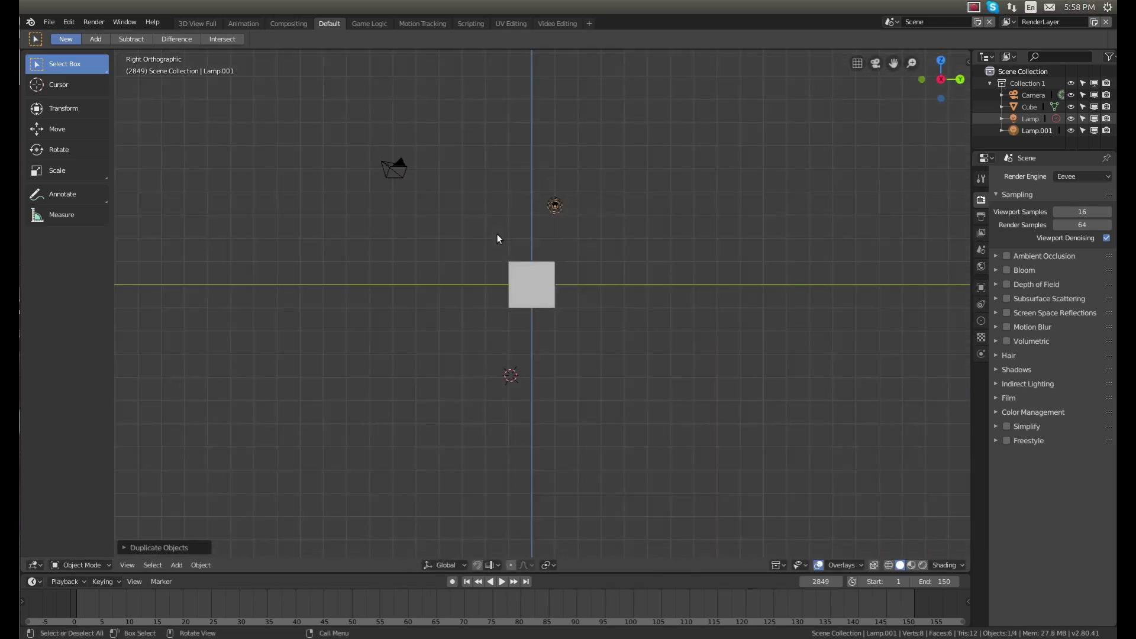
key(b)
drag(591, 173, 536, 224)
key(shift+d)
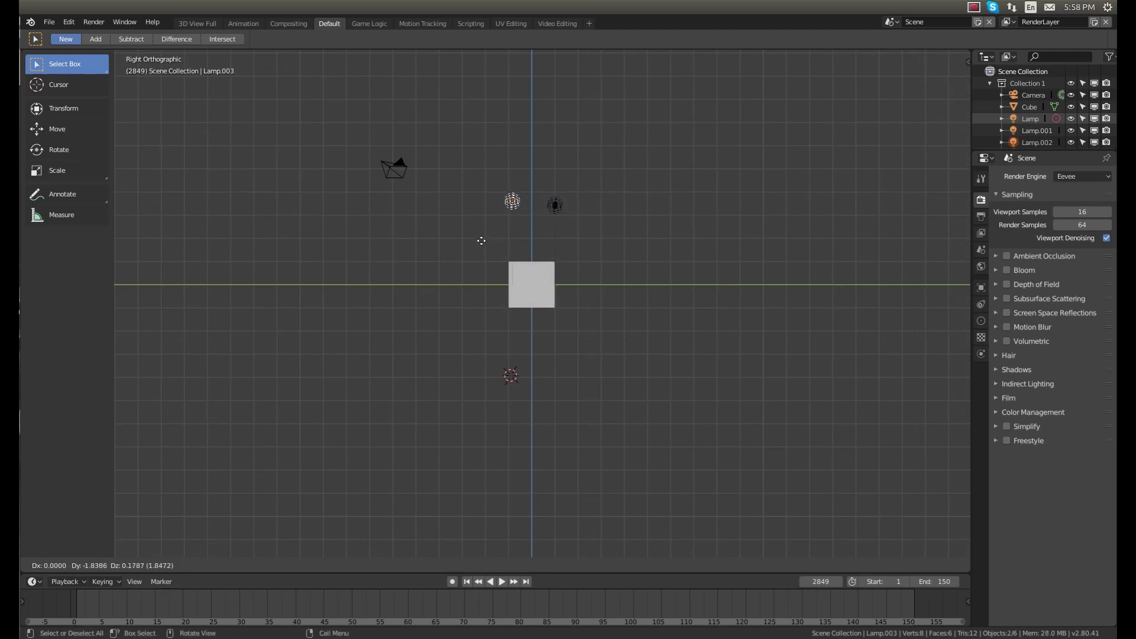
click(484, 244)
middle_drag(484, 243, 568, 345)
- Add a plane, scale it about six times, stretch it along one axis, and switch to perspective
key(shift+a)
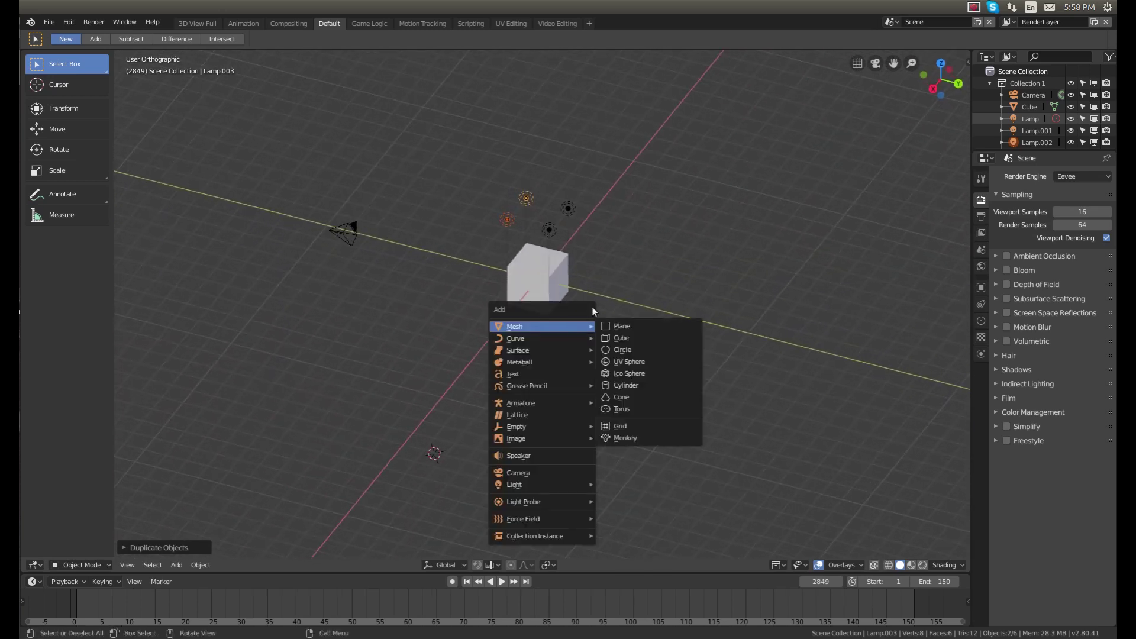
click(642, 321)
key(s)
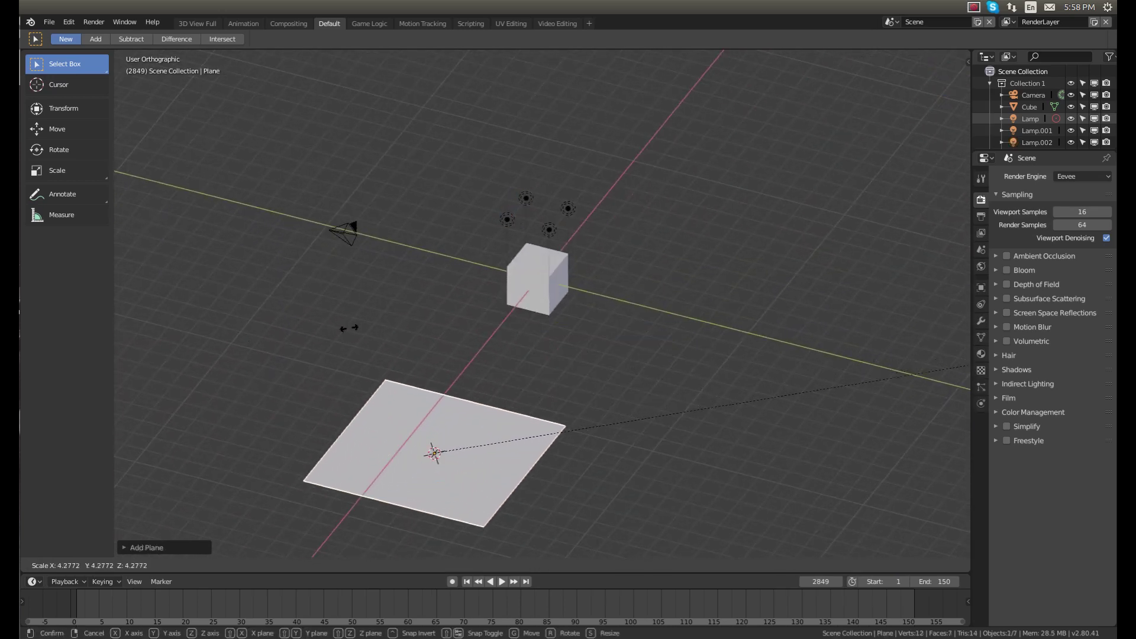
click(461, 431)
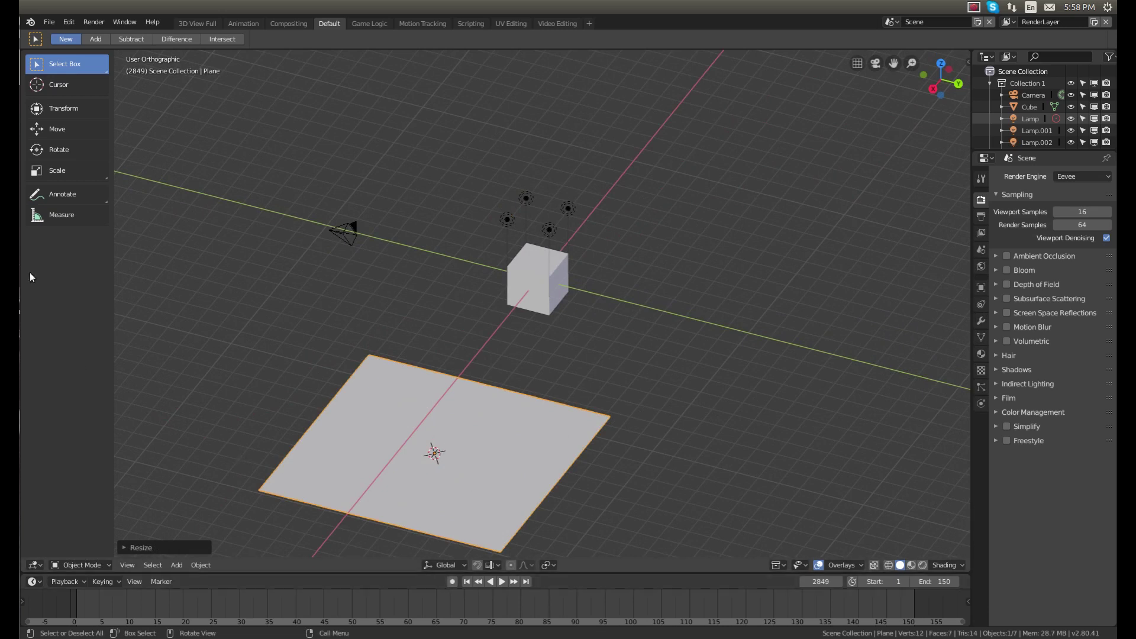
middle_drag(482, 381, 431, 357)
key(ctrl+z)
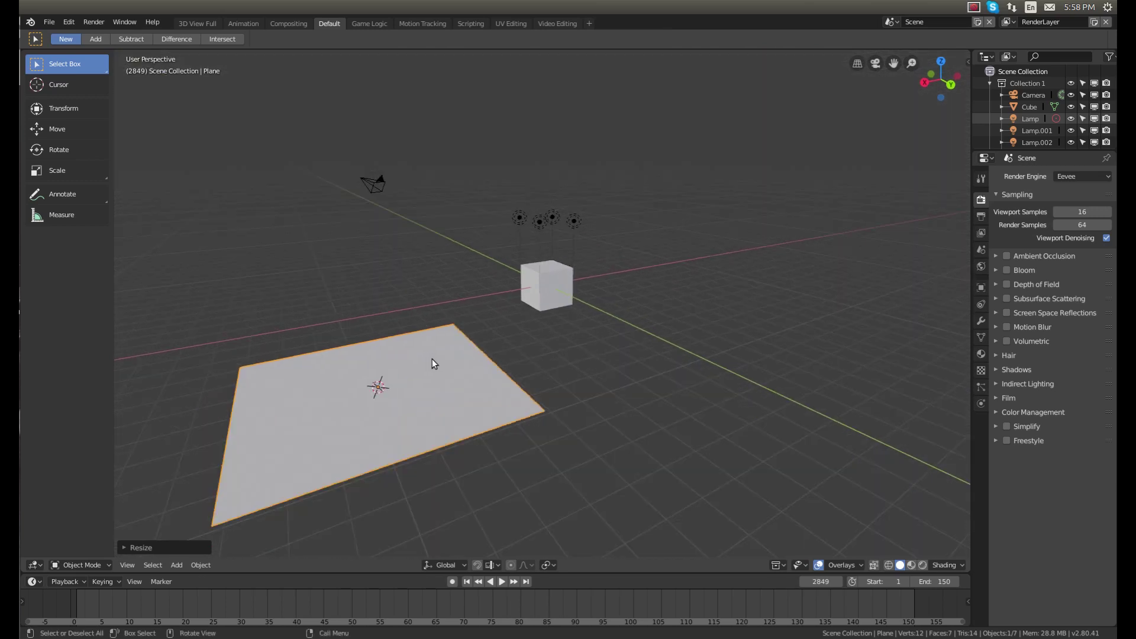
key(KP_5)
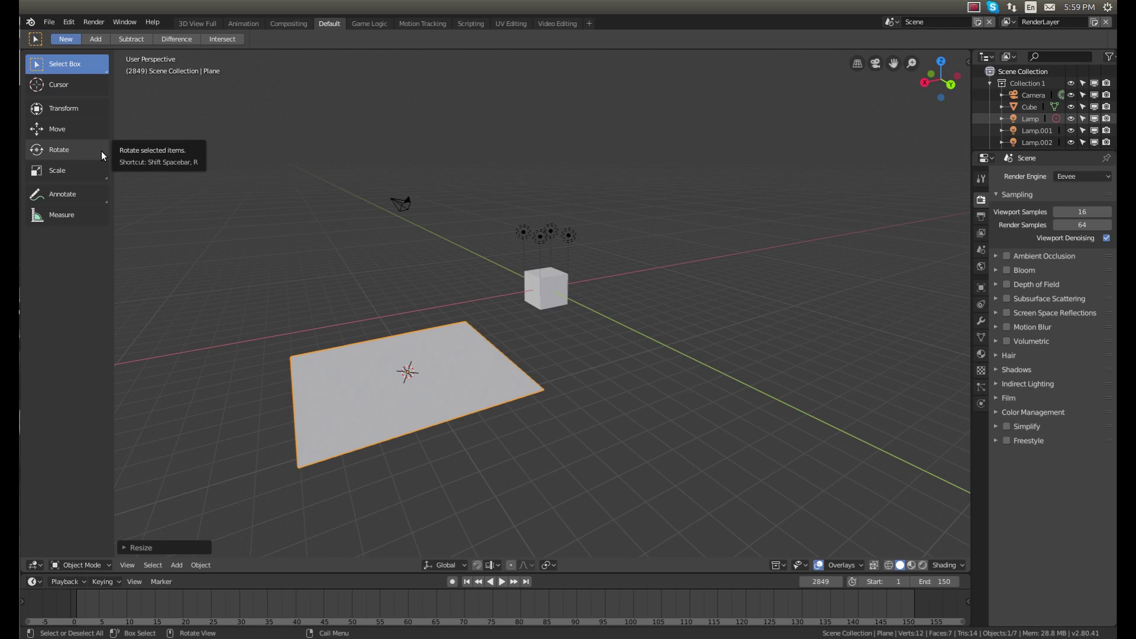
- Slide the plane back with the Move tool and set its height along Z in front view
click(79, 129)
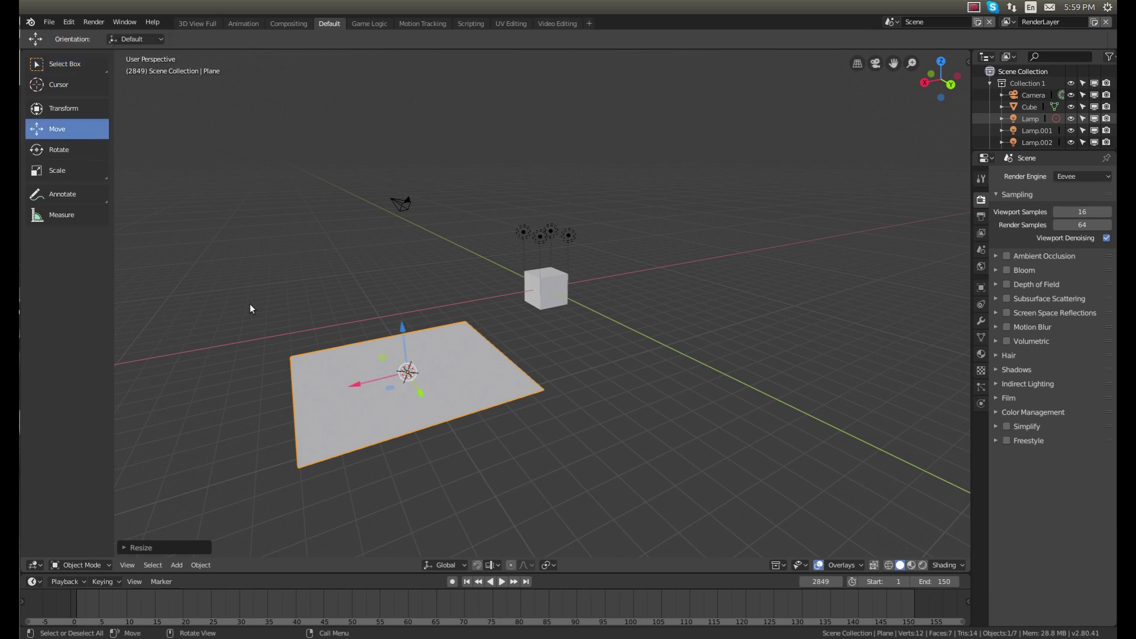
drag(356, 387, 539, 321)
middle_drag(540, 322, 503, 240)
key(KP_1)
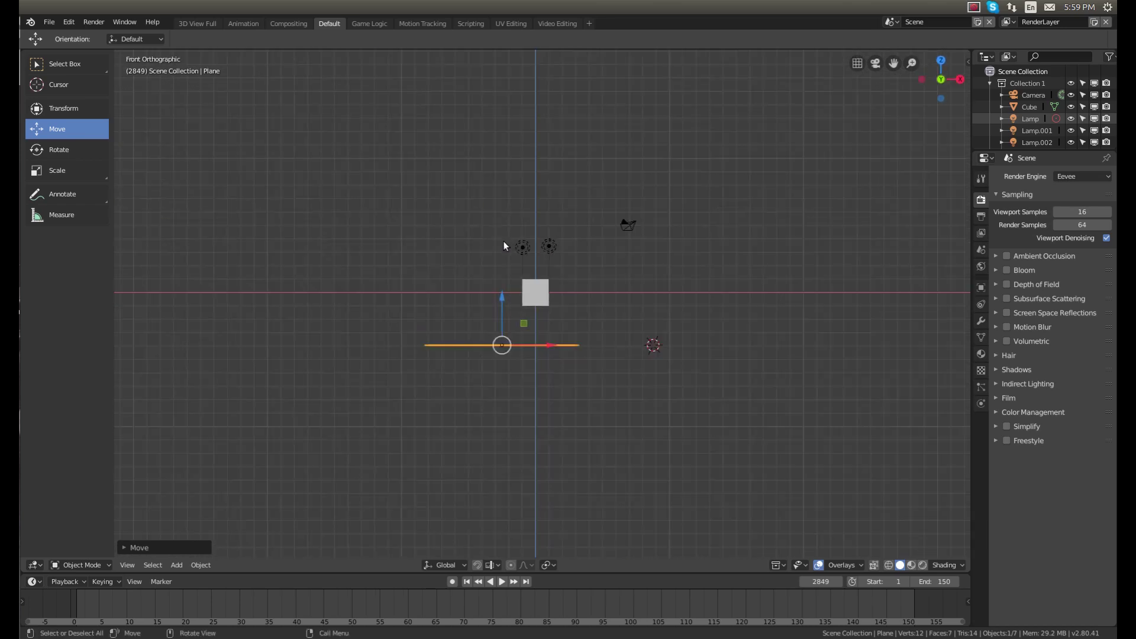
key(g)
key(z)
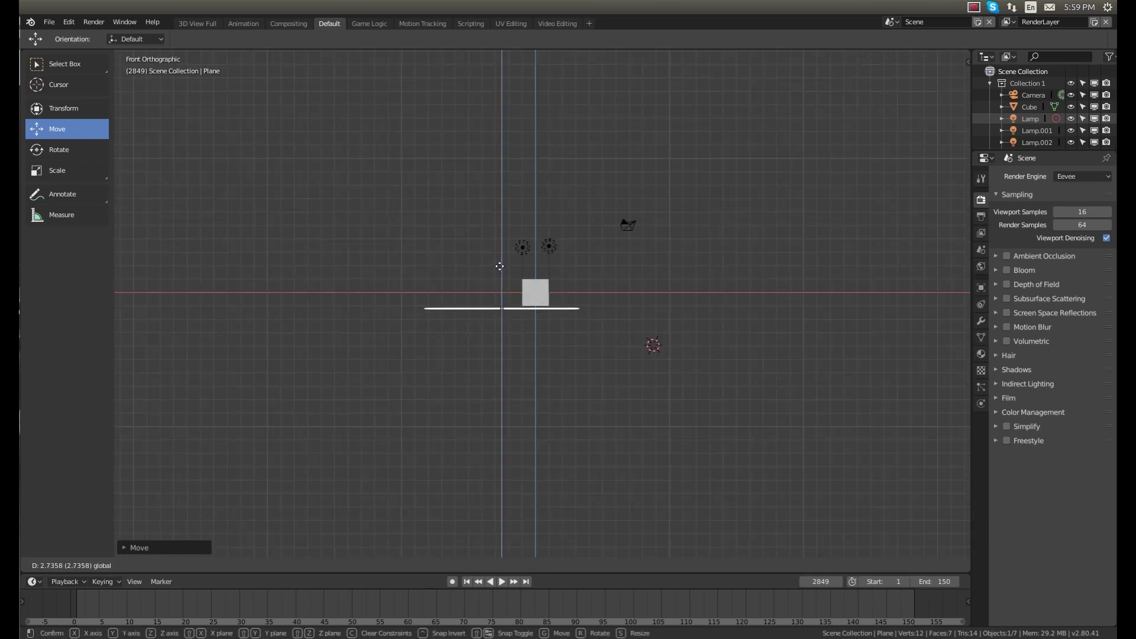
click(496, 269)
- Move the plane along X so it sits beneath the cube, then orbit to check
key(g)
key(x)
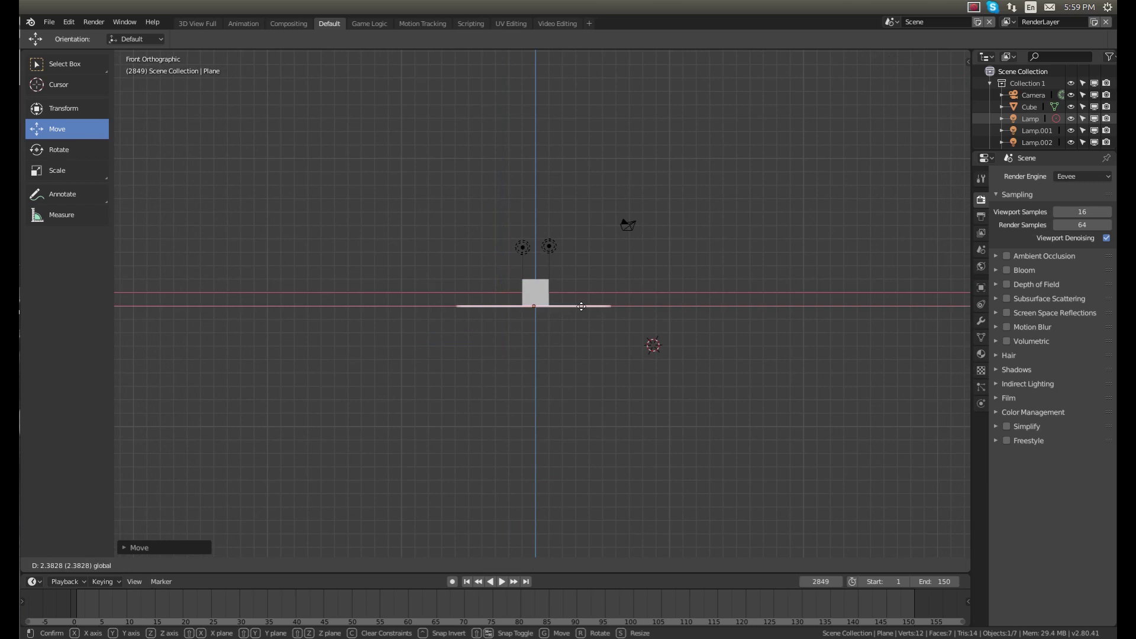
middle_drag(581, 306, 455, 353)
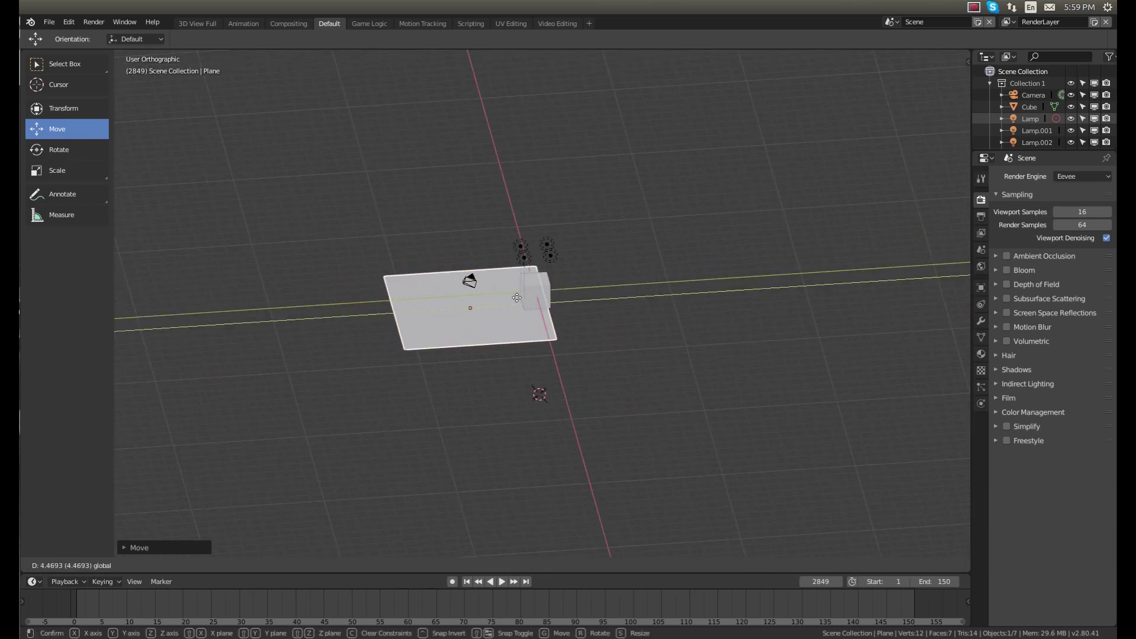
drag(517, 298, 584, 298)
middle_drag(584, 297, 553, 325)
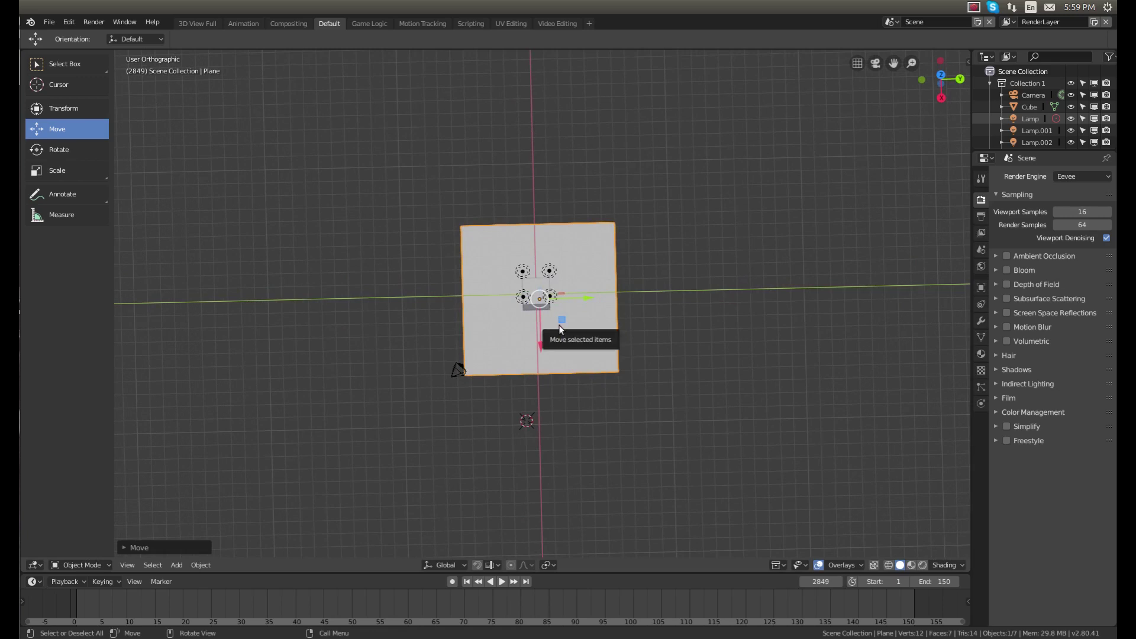
scroll(561, 324, up, 3)
middle_drag(613, 304, 622, 248)
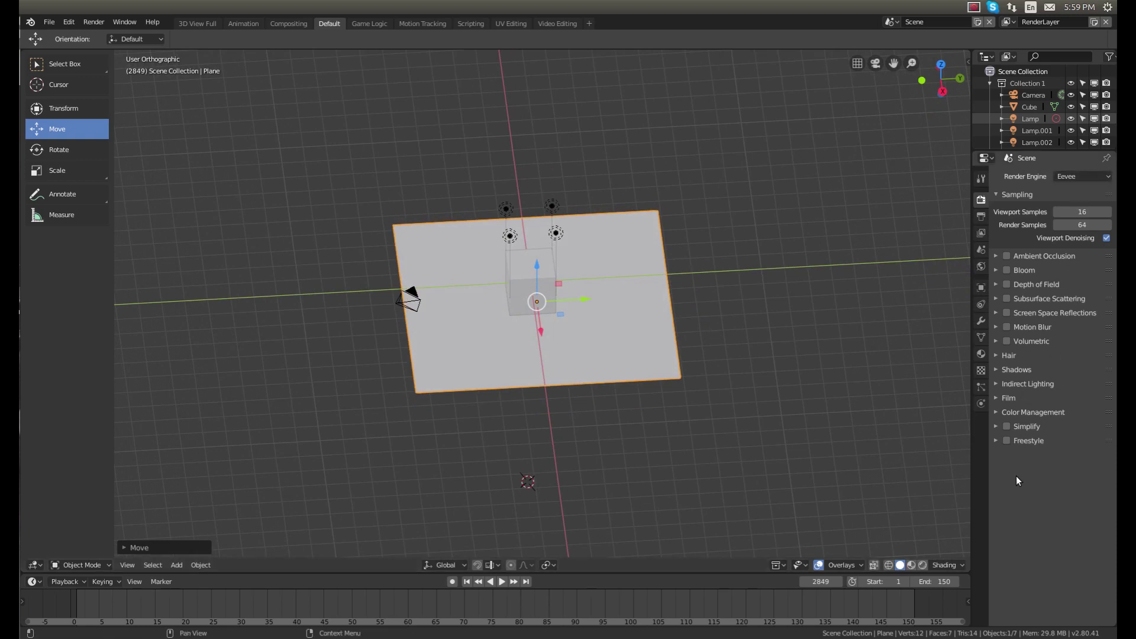
- Switch to Rendered shading, zoom and orbit around the lit cube, then deselect all with Alt+A
click(922, 566)
scroll(520, 296, up, 3)
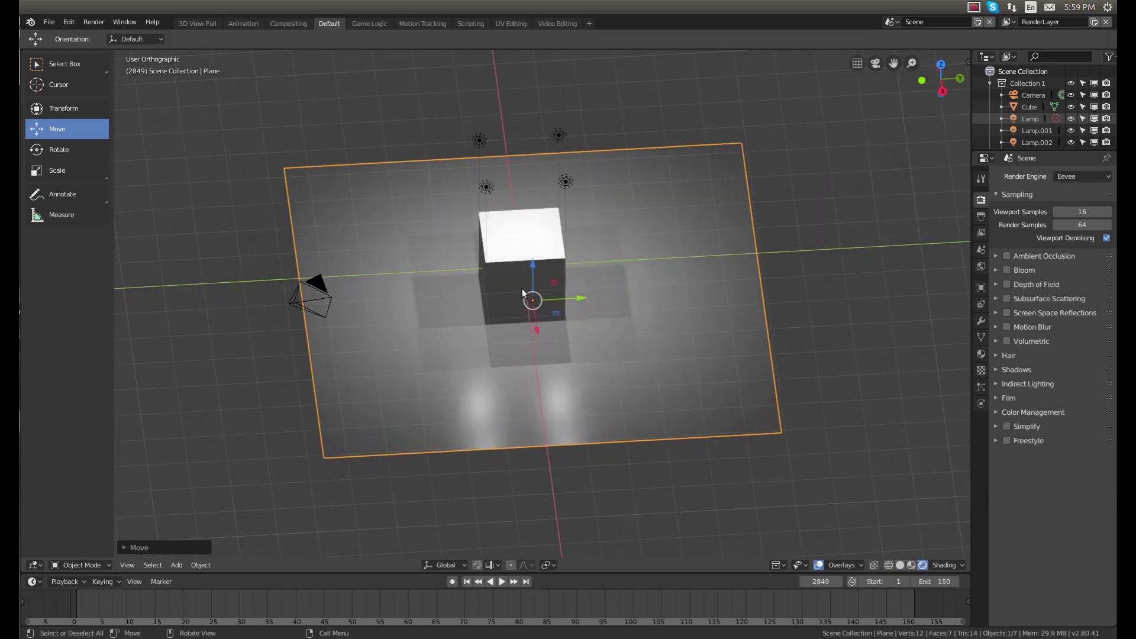
scroll(522, 289, up, 1)
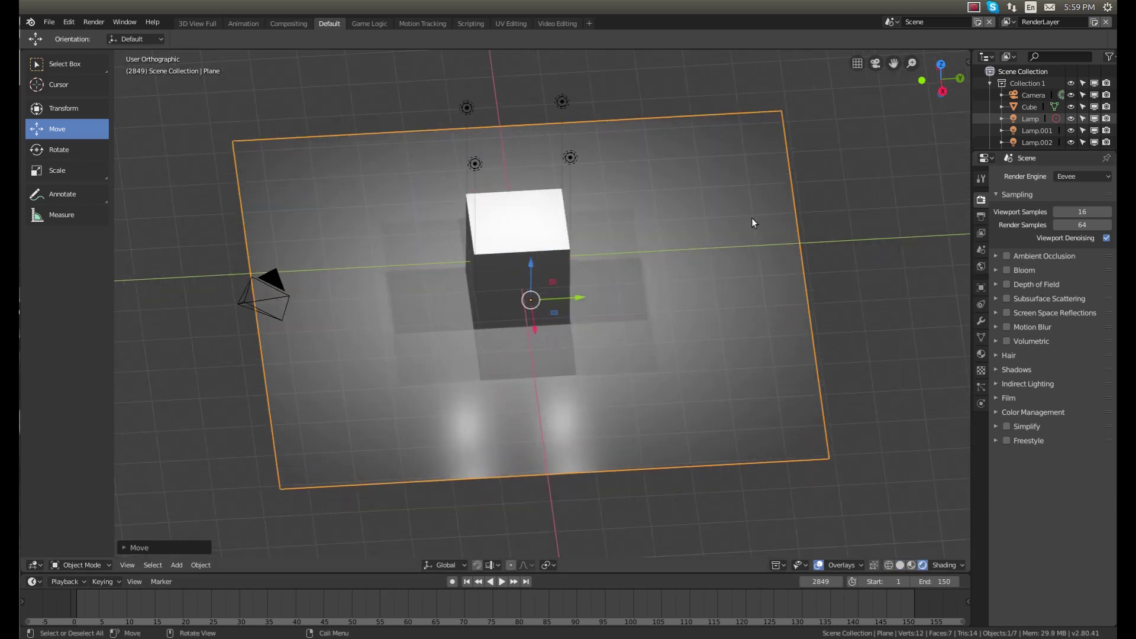
middle_drag(752, 220, 502, 231)
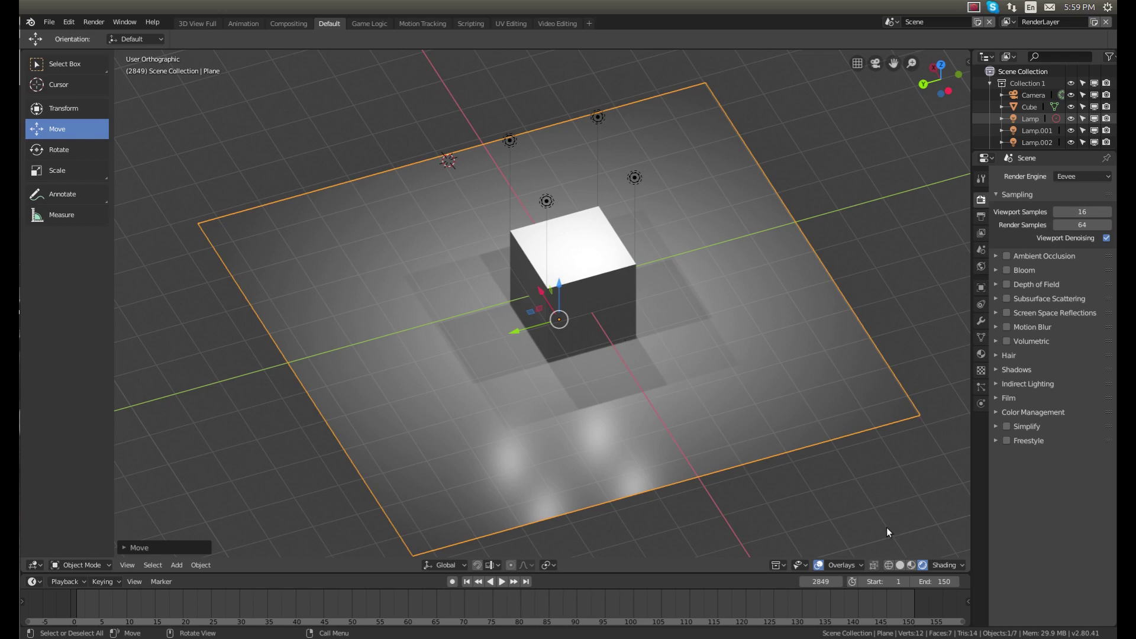
middle_drag(676, 431, 581, 331)
key(alt+a)
- Open the cube's Object Context Menu, dismiss it with the cube selected, then select the floor plane
right_click(574, 274)
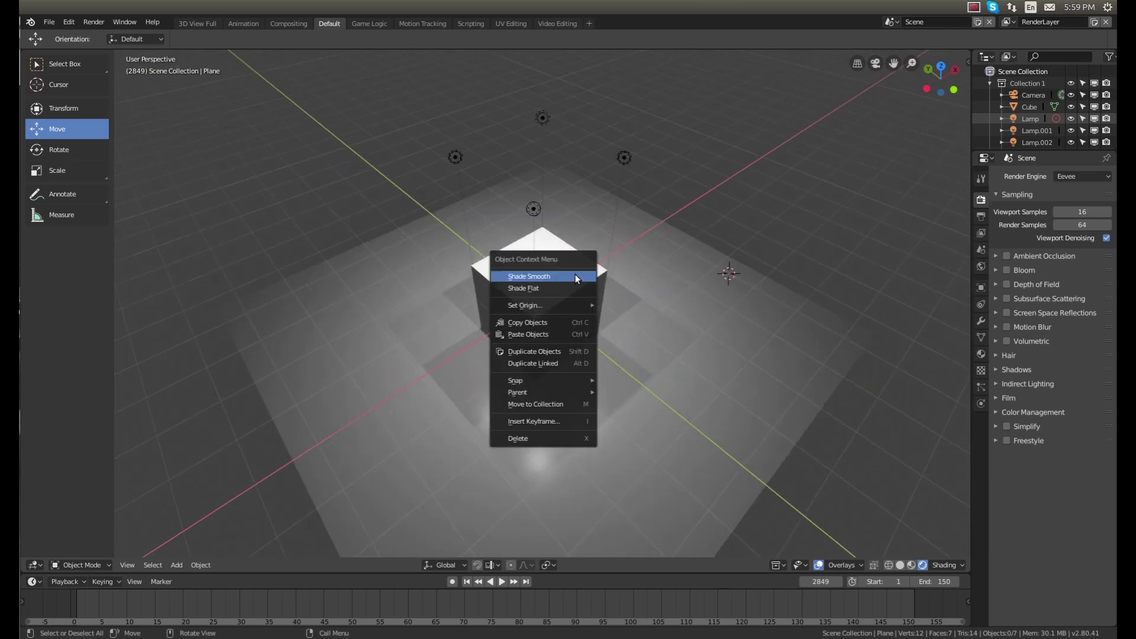
click(588, 283)
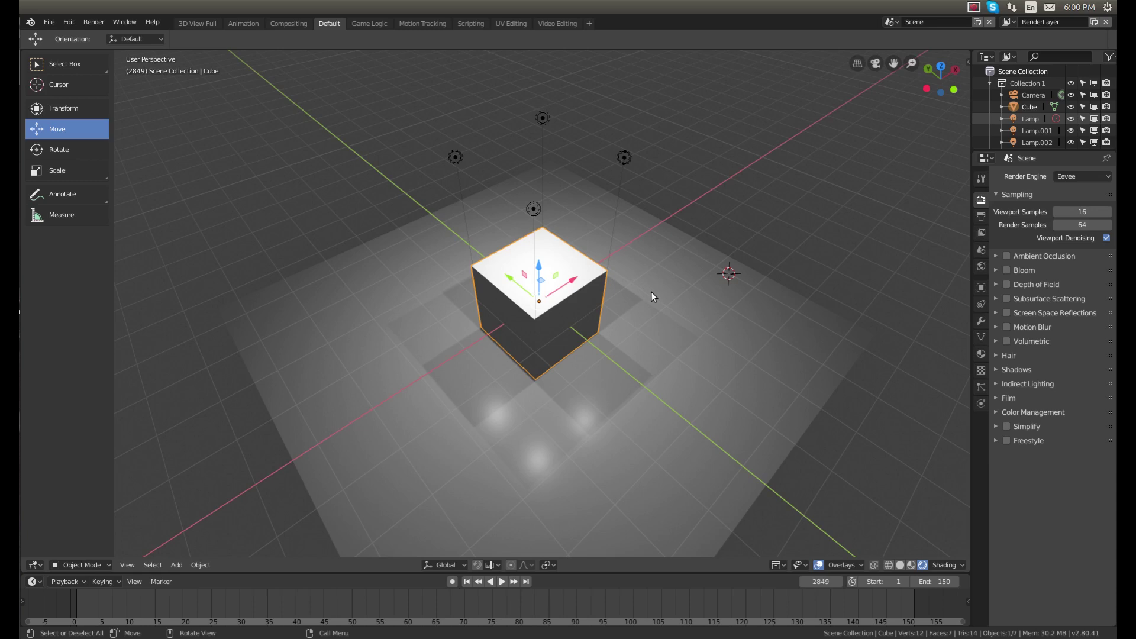
middle_drag(654, 294, 679, 364)
click(644, 406)
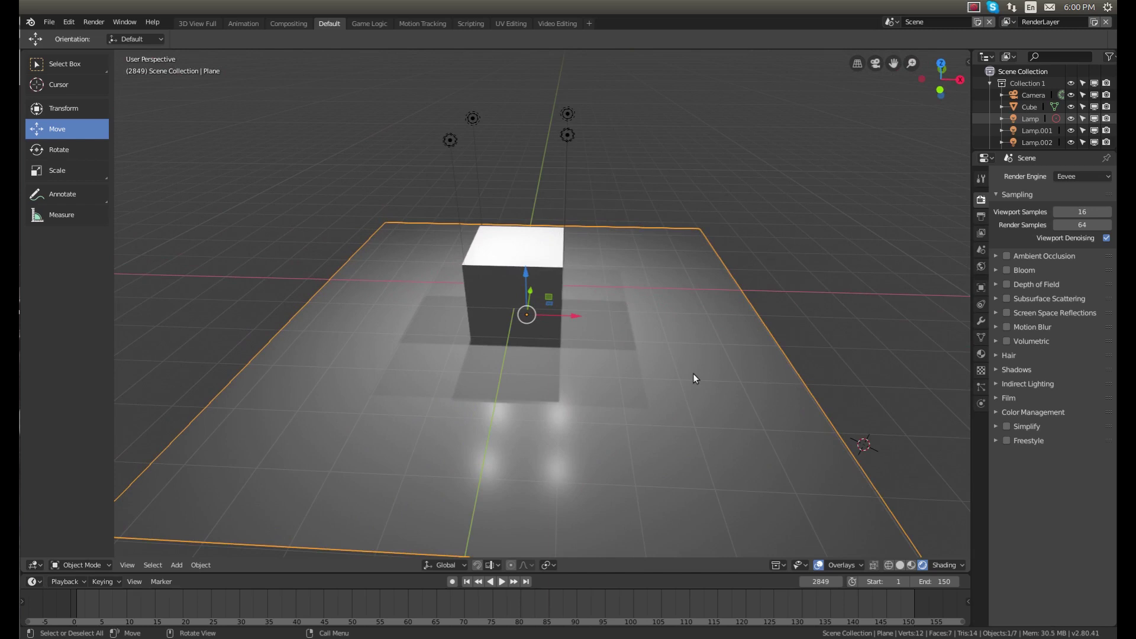
- Duplicate the floor plane and raise the copy high above the cube along Z
key(shift+d)
right_click(595, 260)
drag(520, 276, 521, 464)
middle_drag(521, 464, 545, 202)
- Give the copy a new material with an Emission surface shader
click(980, 353)
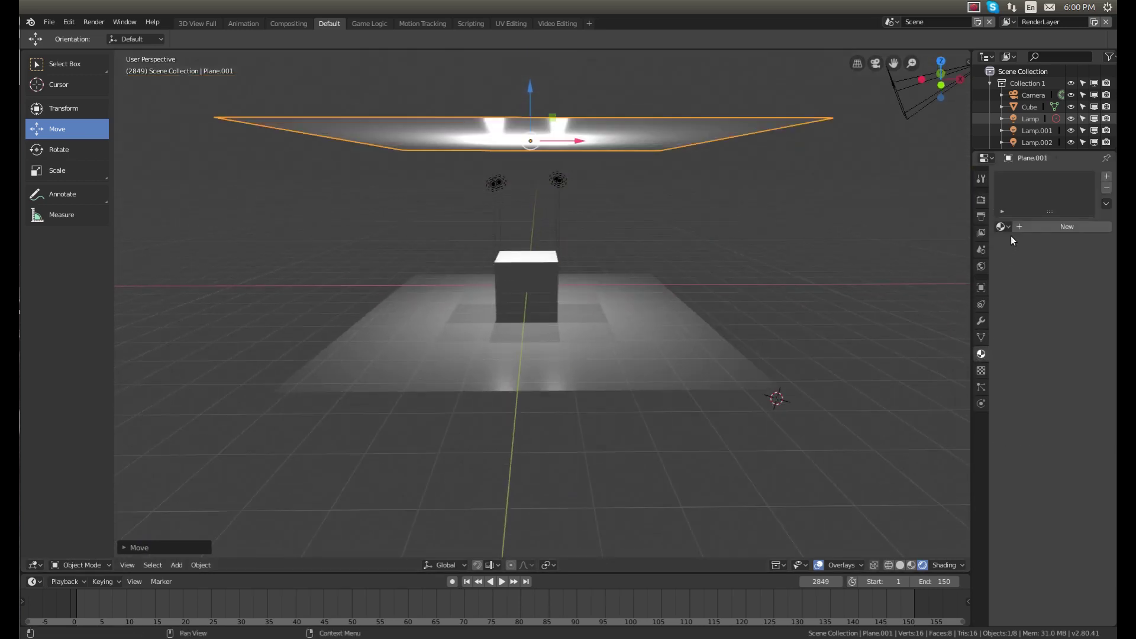
click(1027, 221)
click(1069, 299)
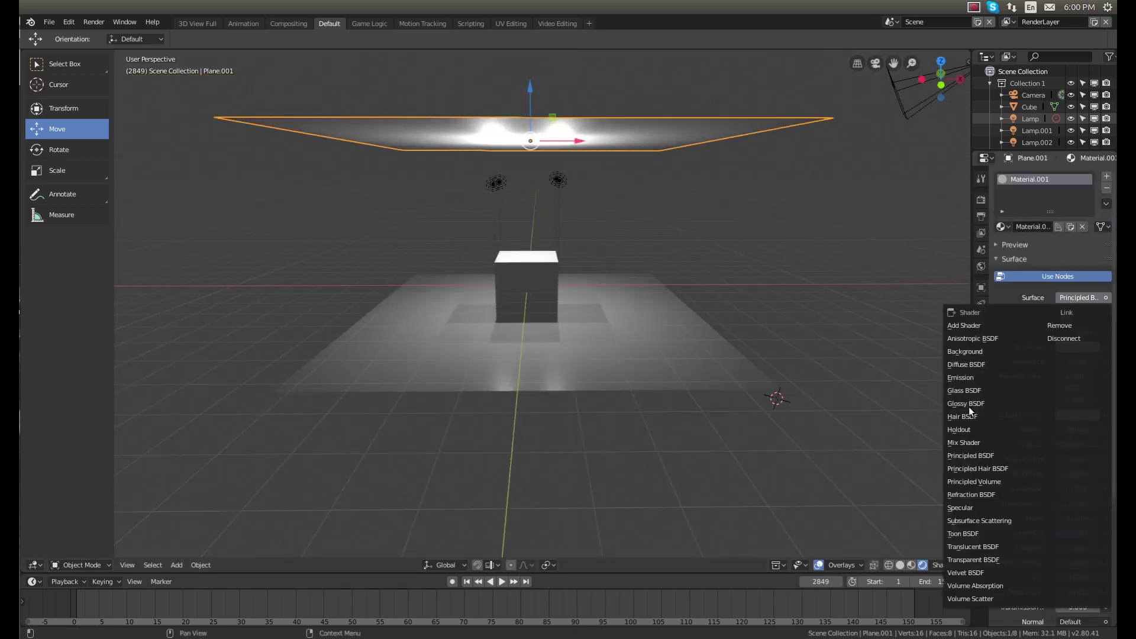
click(1006, 376)
- Move the glowing plane along Z to a new height and orbit to inspect the lighting
middle_drag(965, 395, 608, 214)
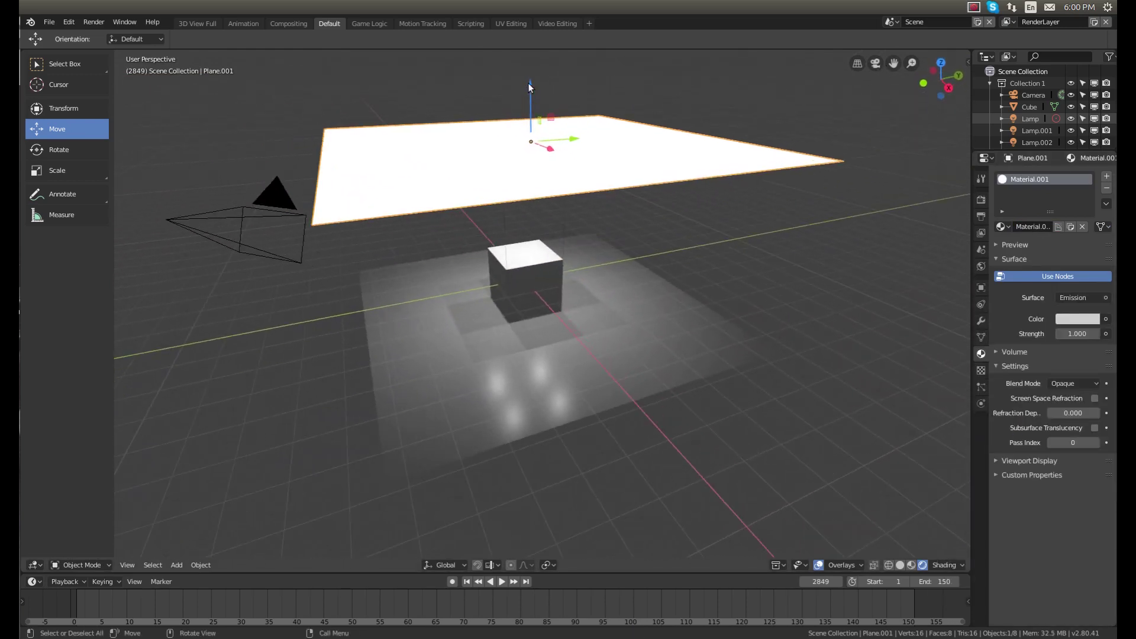
key(g)
key(z)
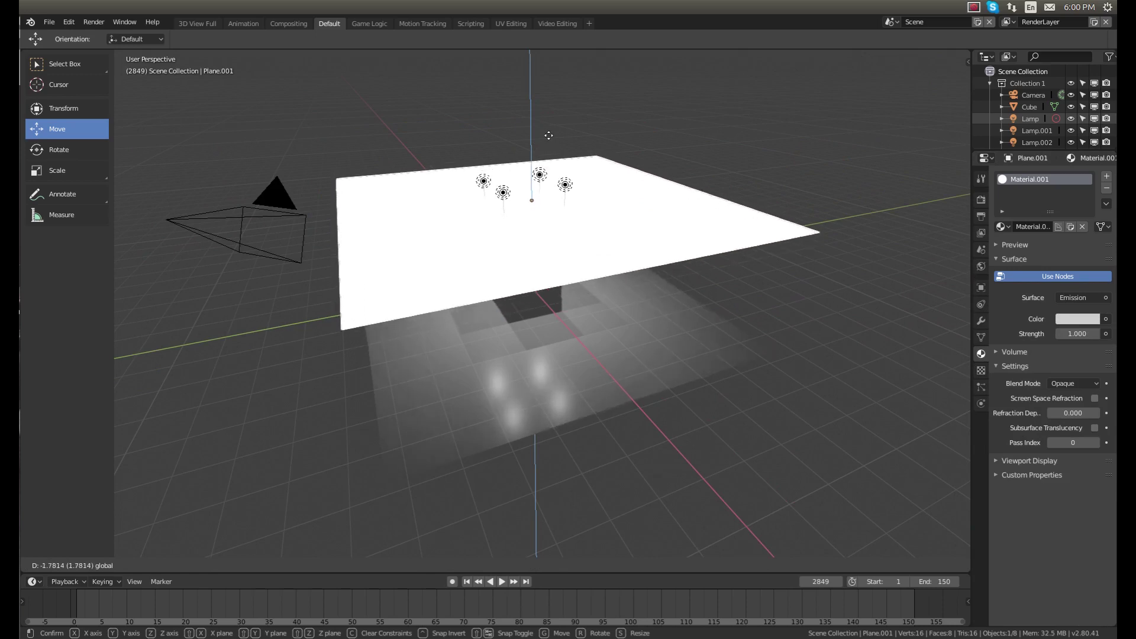
click(568, 153)
scroll(608, 314, up, 3)
middle_drag(603, 310, 479, 301)
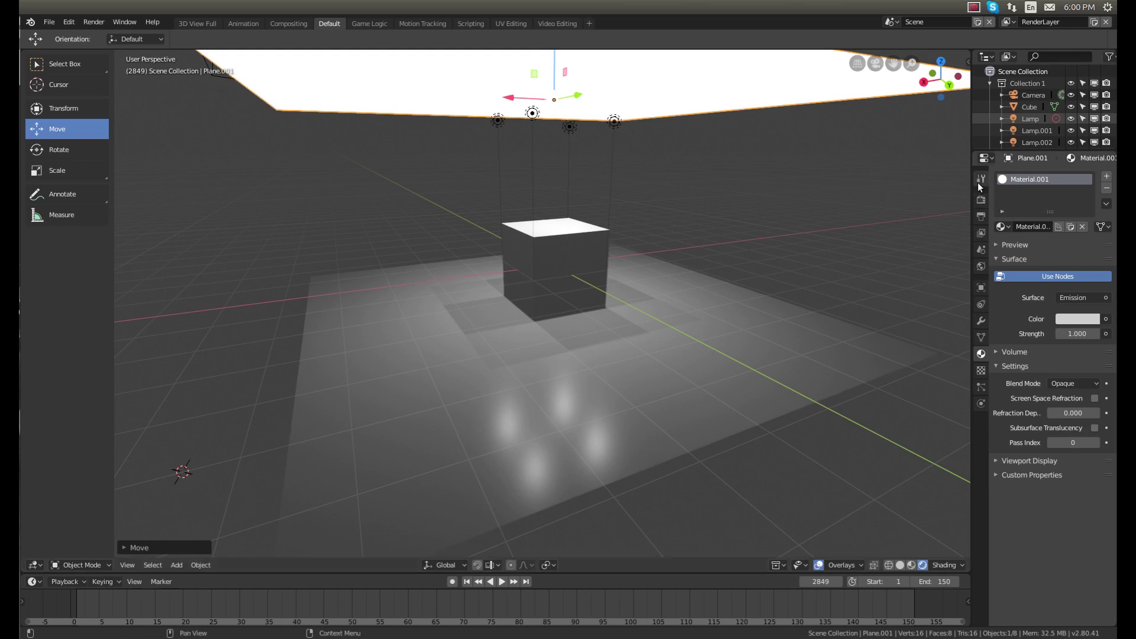
- Switch the render engine to Cycles to preview the lit scene, then set it back to Eevee
click(980, 199)
click(1104, 176)
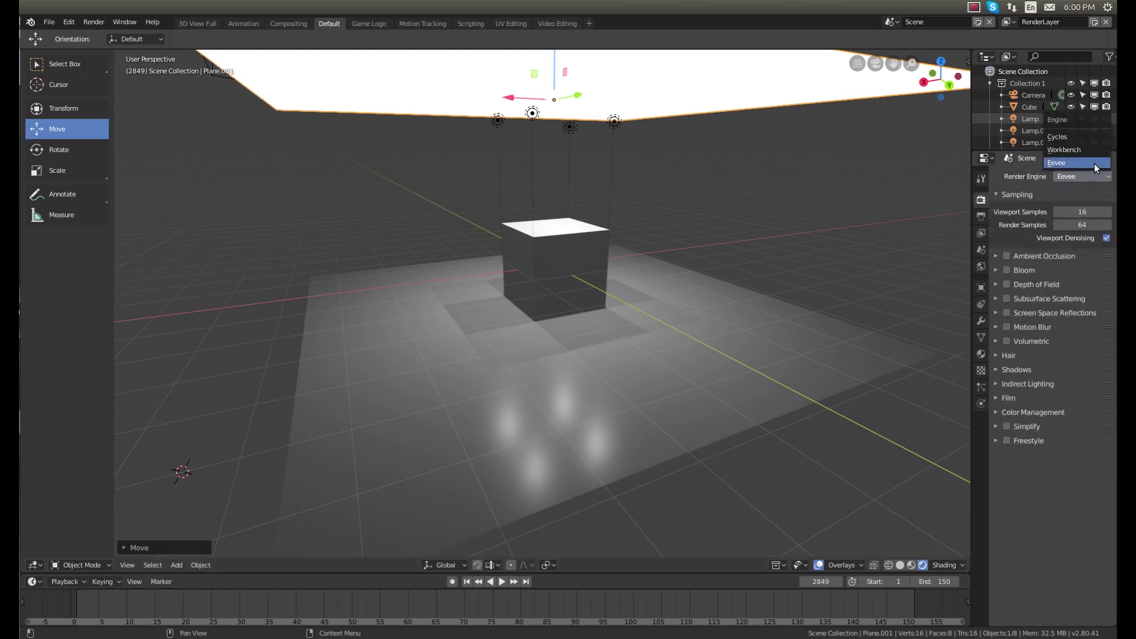
click(1074, 137)
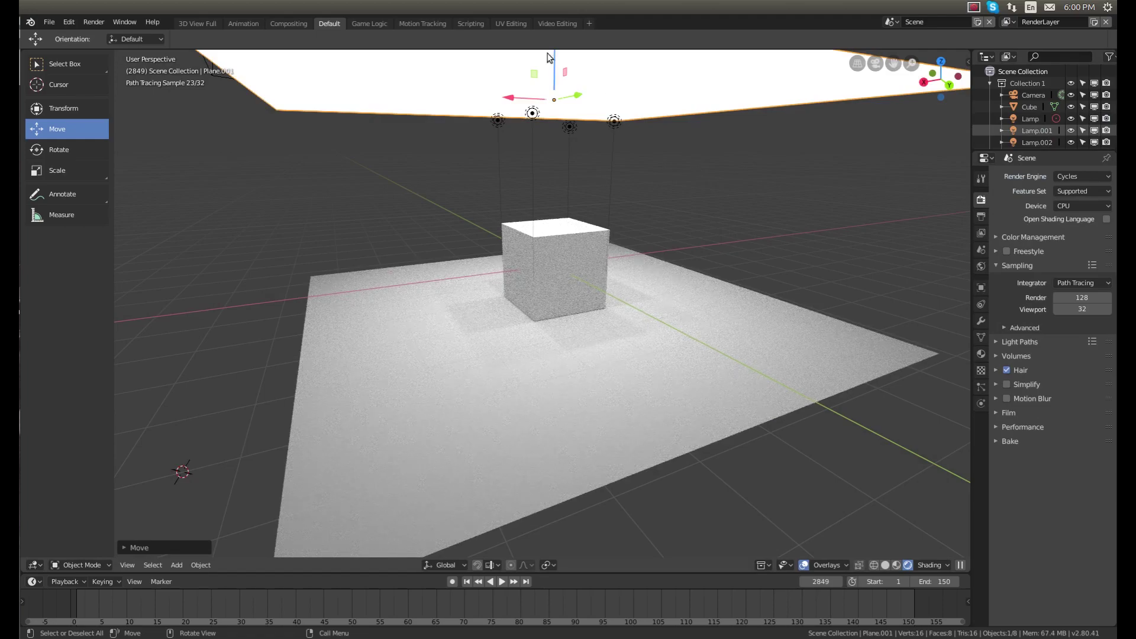
drag(552, 74, 537, 145)
key(Escape)
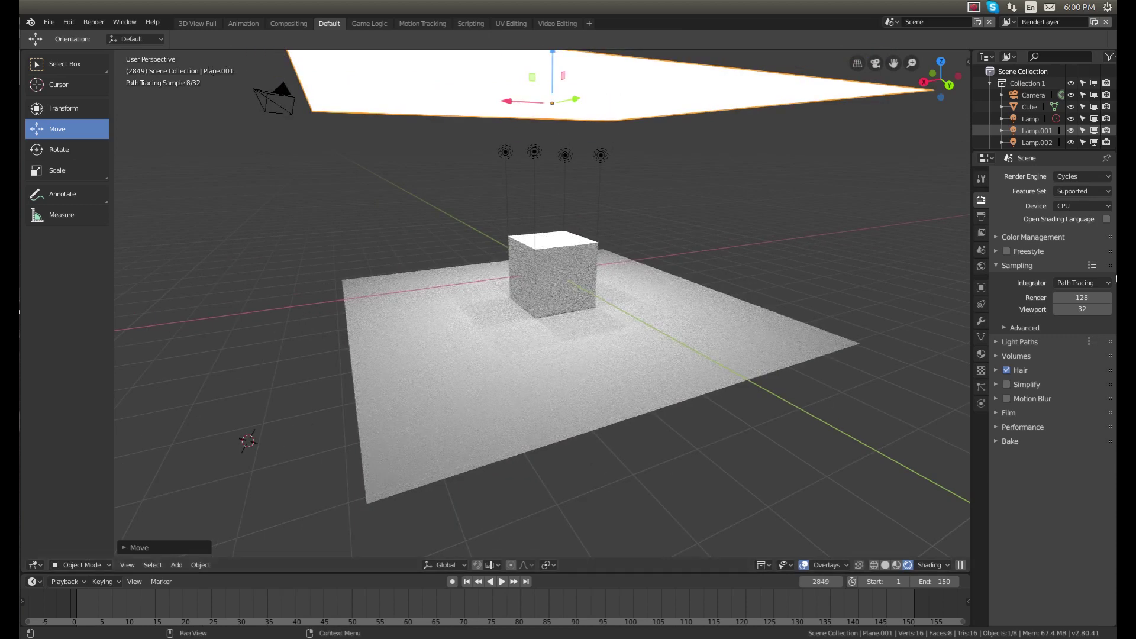
click(1070, 178)
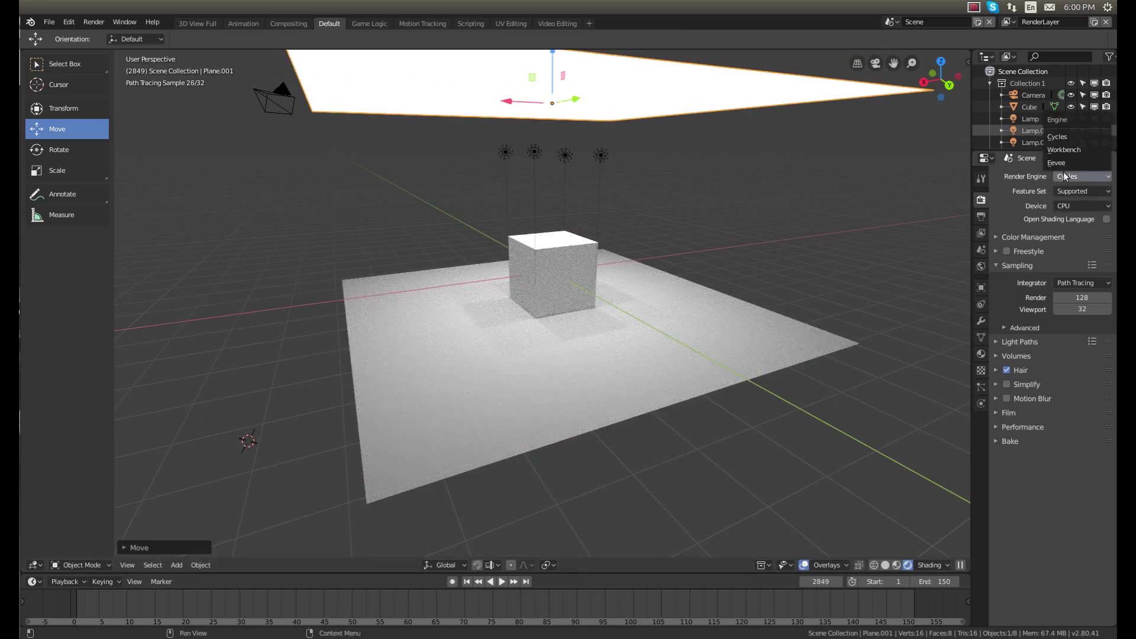
click(1062, 150)
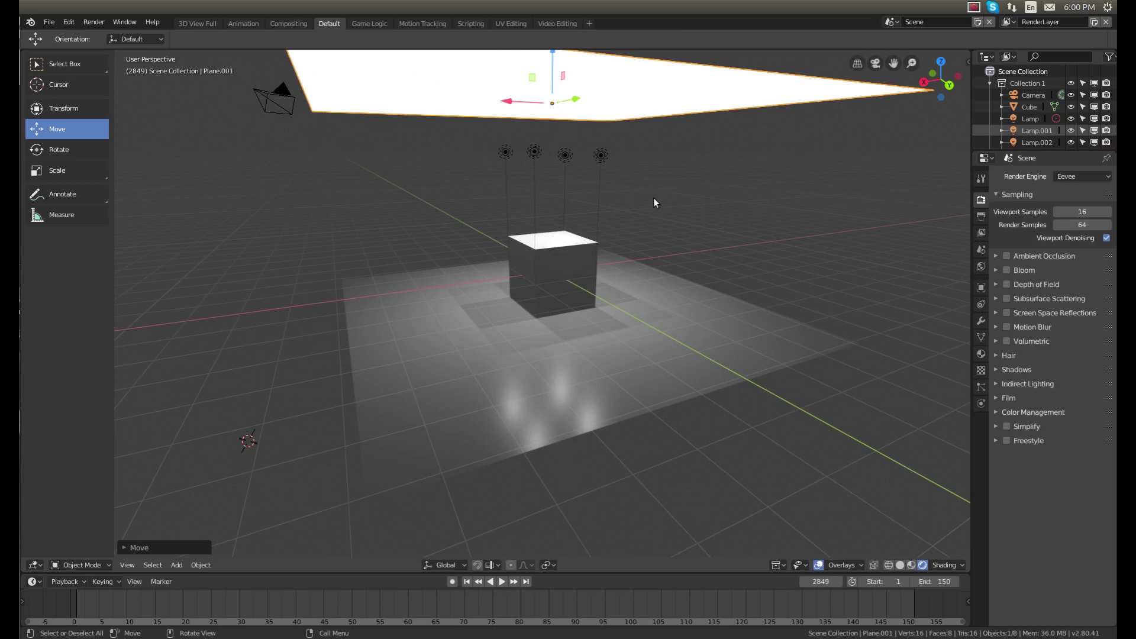
- Delete the glowing Plane.001 and orbit around the cube
key(Delete)
middle_drag(640, 208, 500, 261)
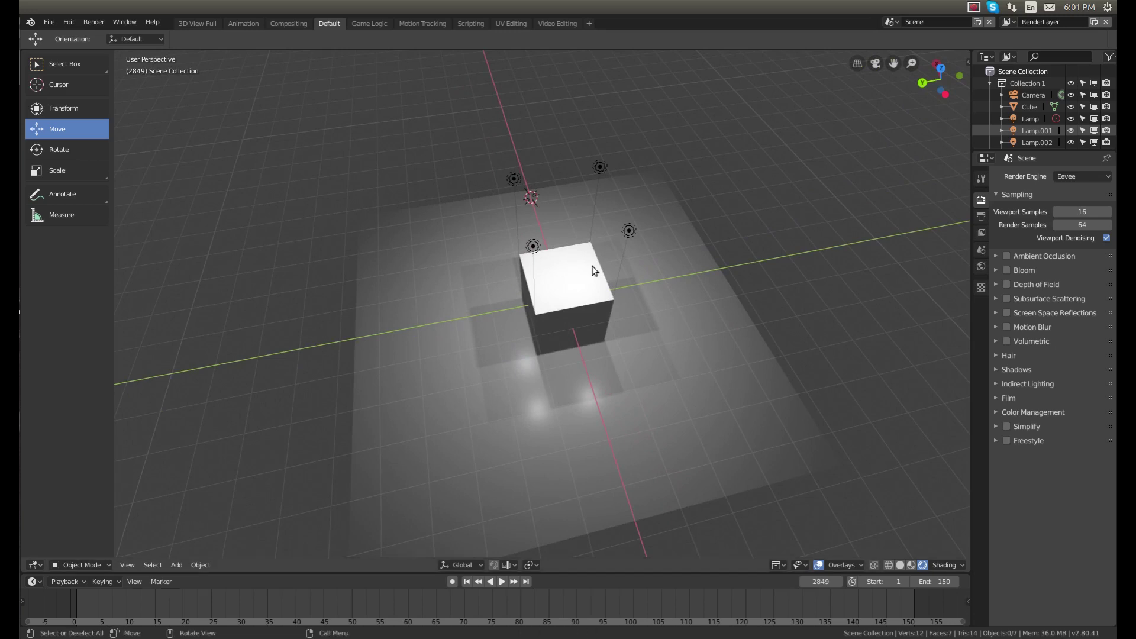
middle_drag(600, 269, 580, 208)
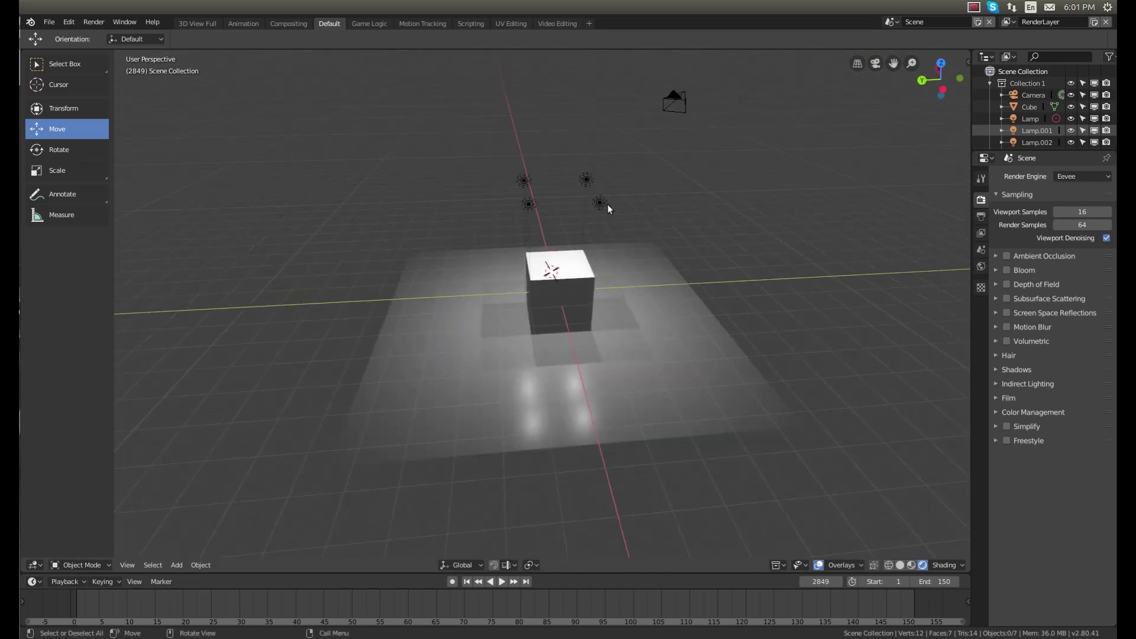
middle_drag(622, 152, 534, 216)
- Check the camera view, then turn off viewport overlays to hide grid, axes and light icons
key(KP_0)
key(KP_0)
scroll(629, 212, up, 3)
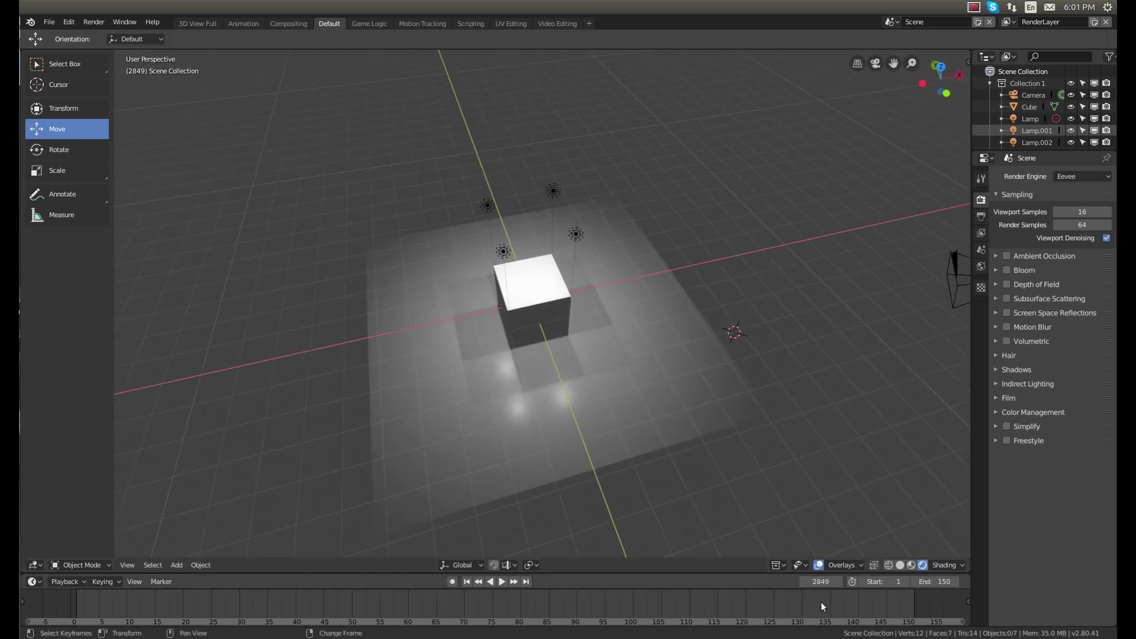
click(818, 564)
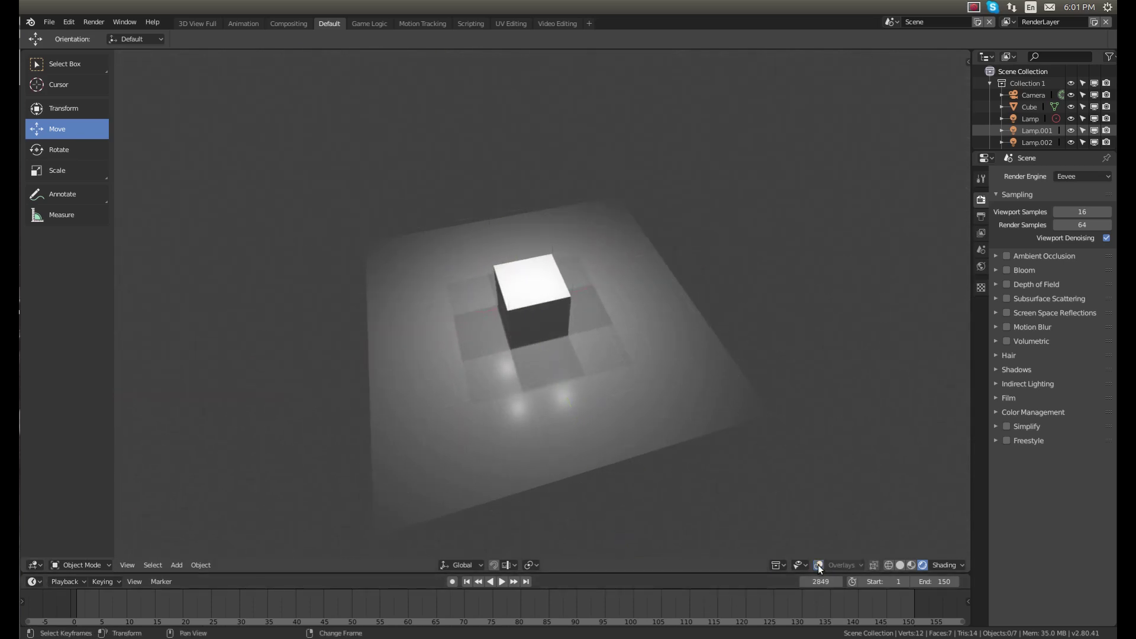
middle_drag(668, 328, 814, 336)
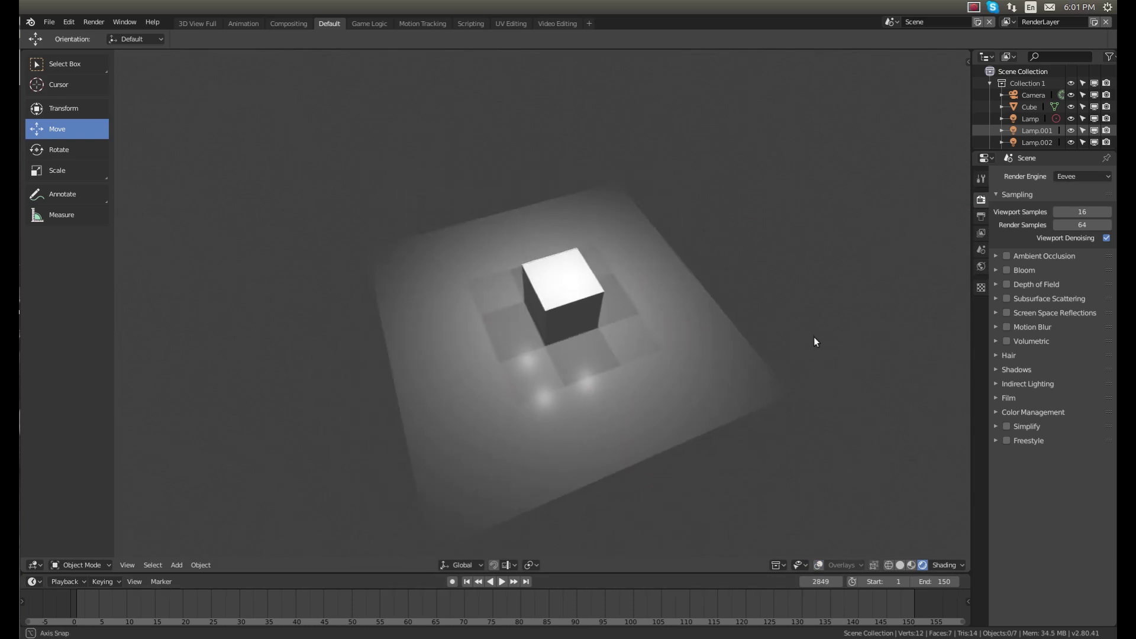
- Turn the viewport overlays back on with the floor grid showing
click(818, 564)
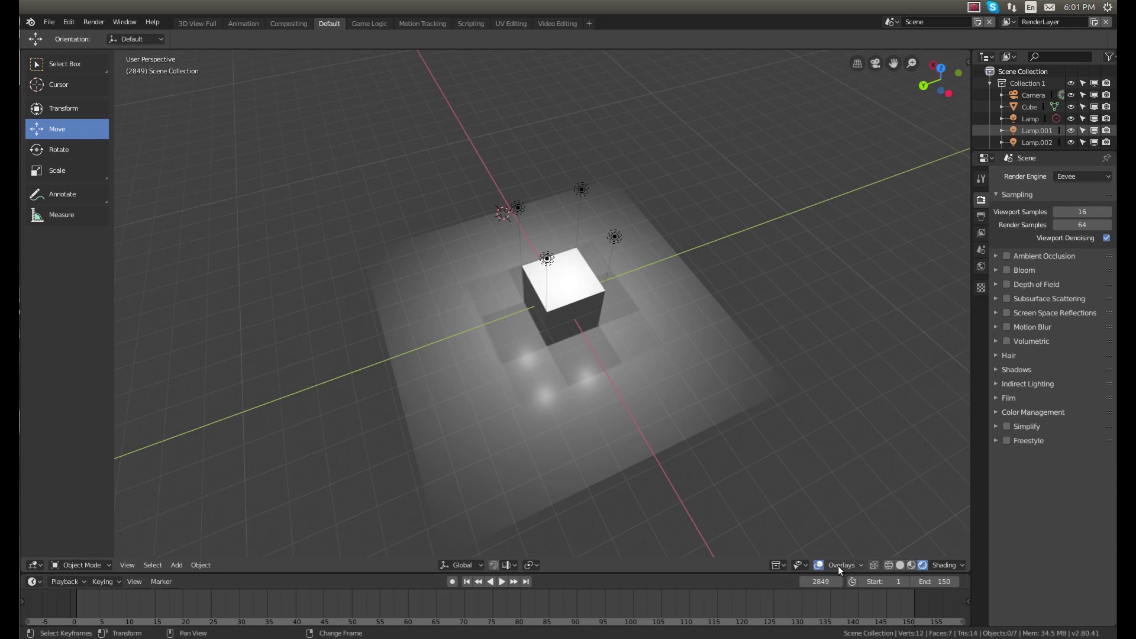
click(840, 565)
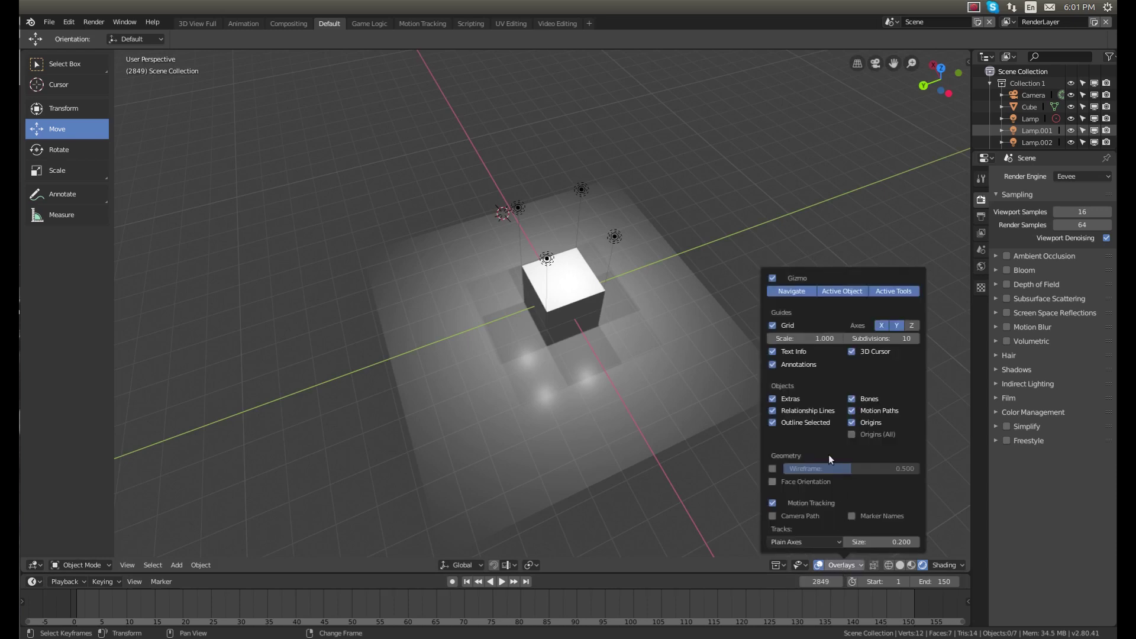
click(771, 326)
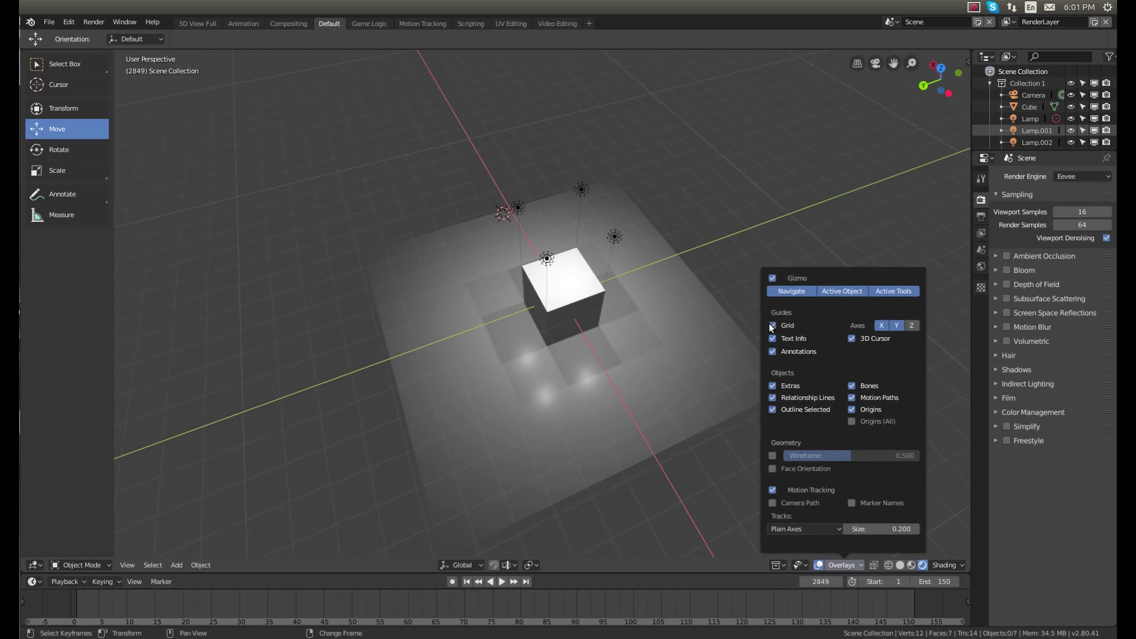
click(772, 325)
- Show the red X and green Y axis lines, leaving the vertical Z axis hidden
click(897, 326)
click(881, 326)
click(881, 325)
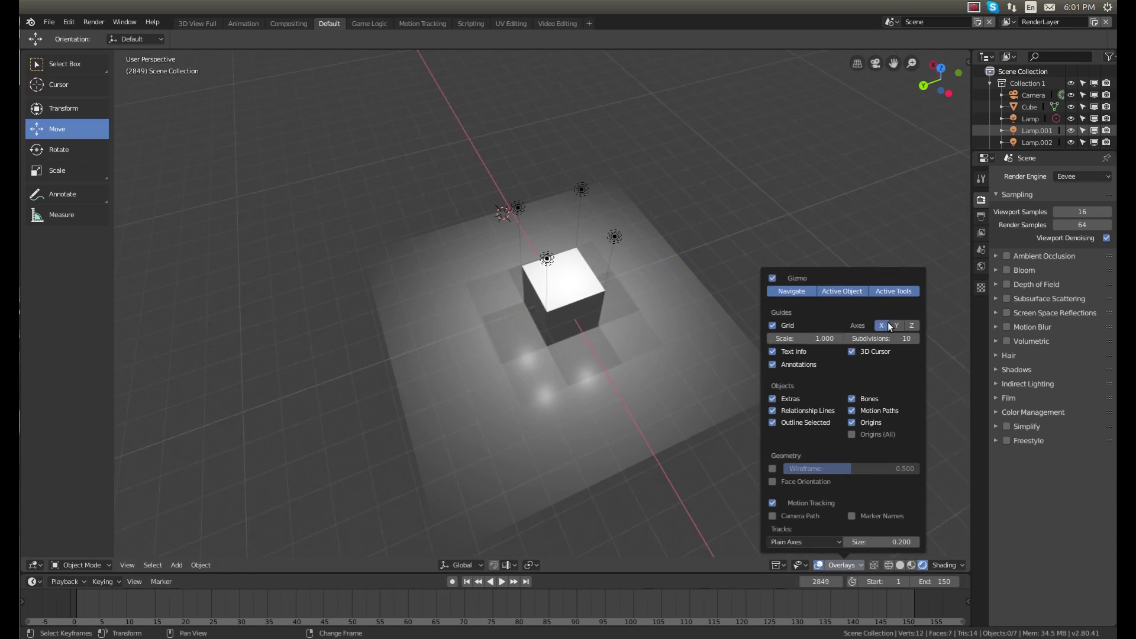
click(896, 325)
click(912, 325)
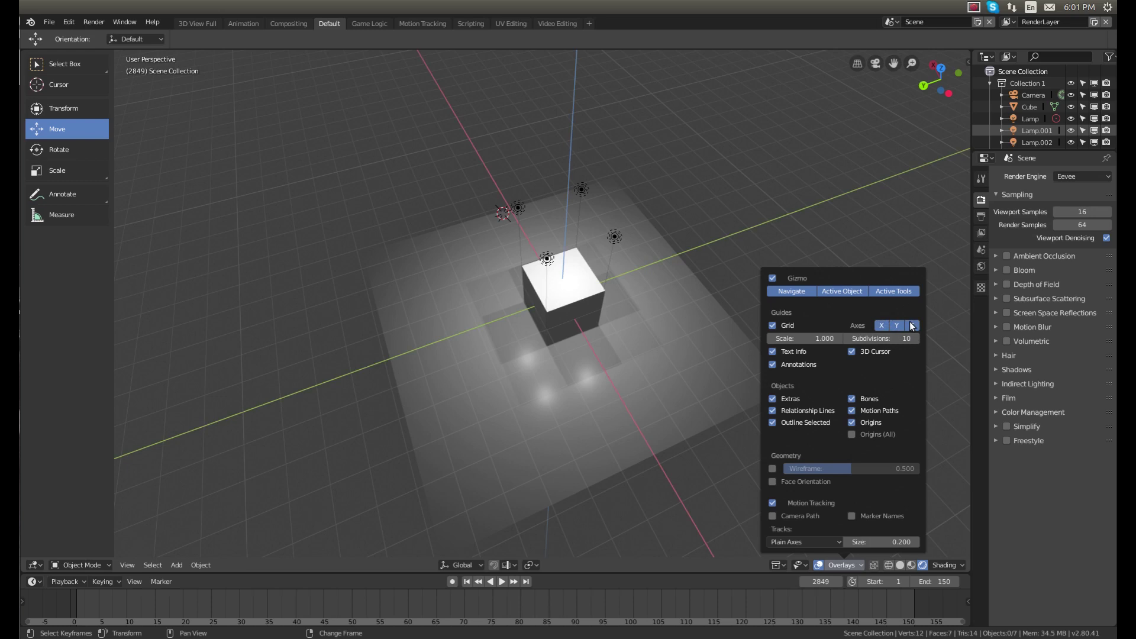
click(912, 326)
- Step the viewport shading from Look Dev through Solid to Wireframe, then inspect the outlines
click(911, 565)
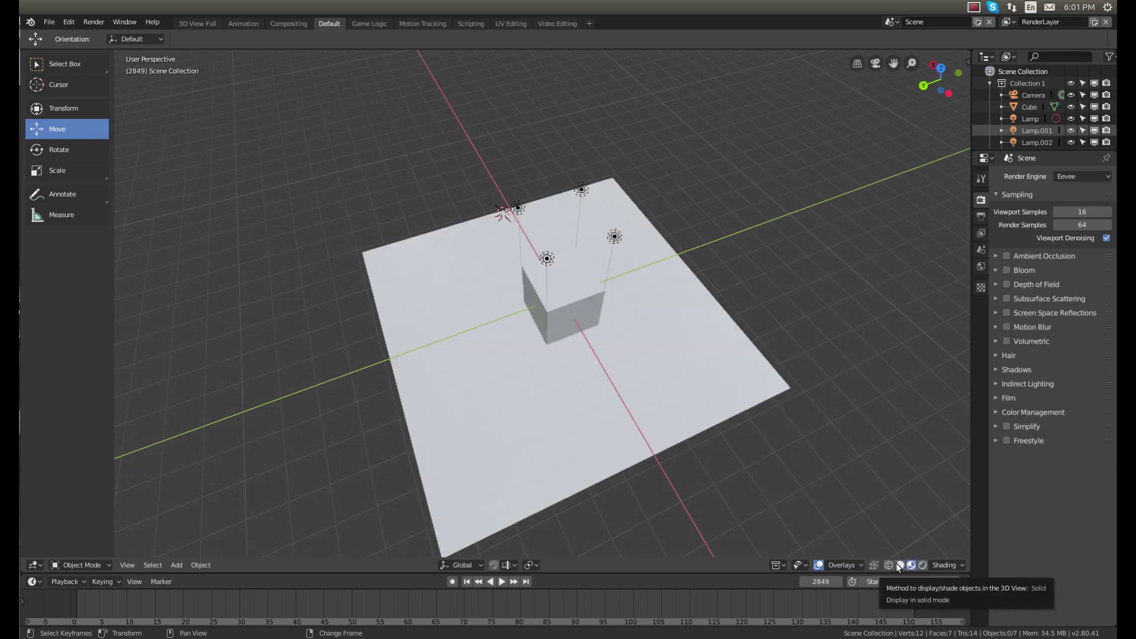
click(897, 564)
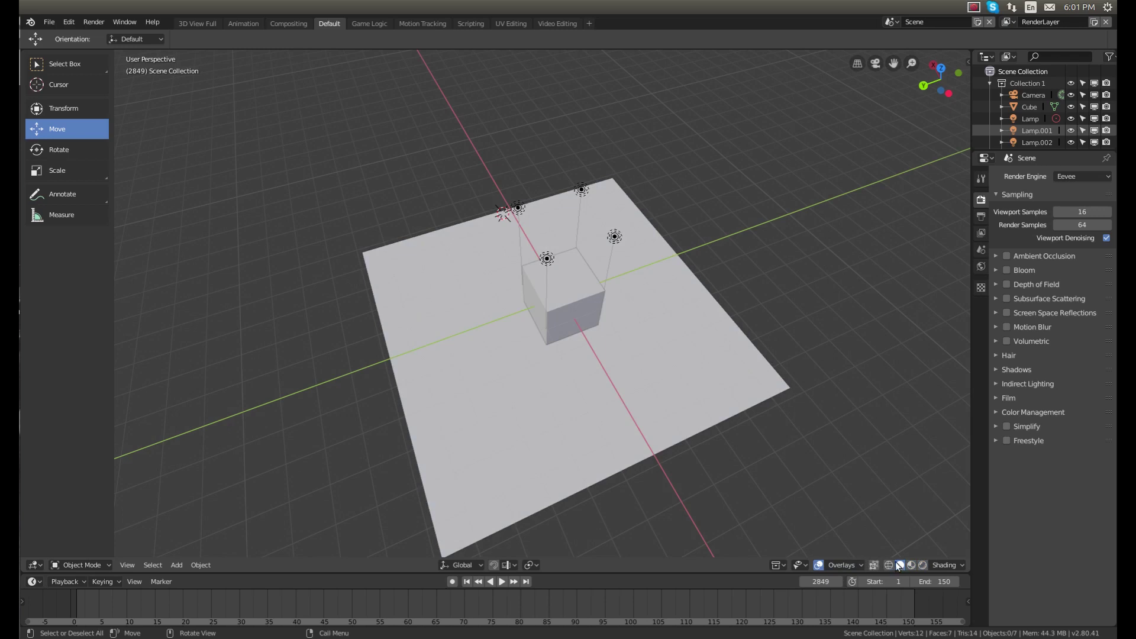
click(890, 565)
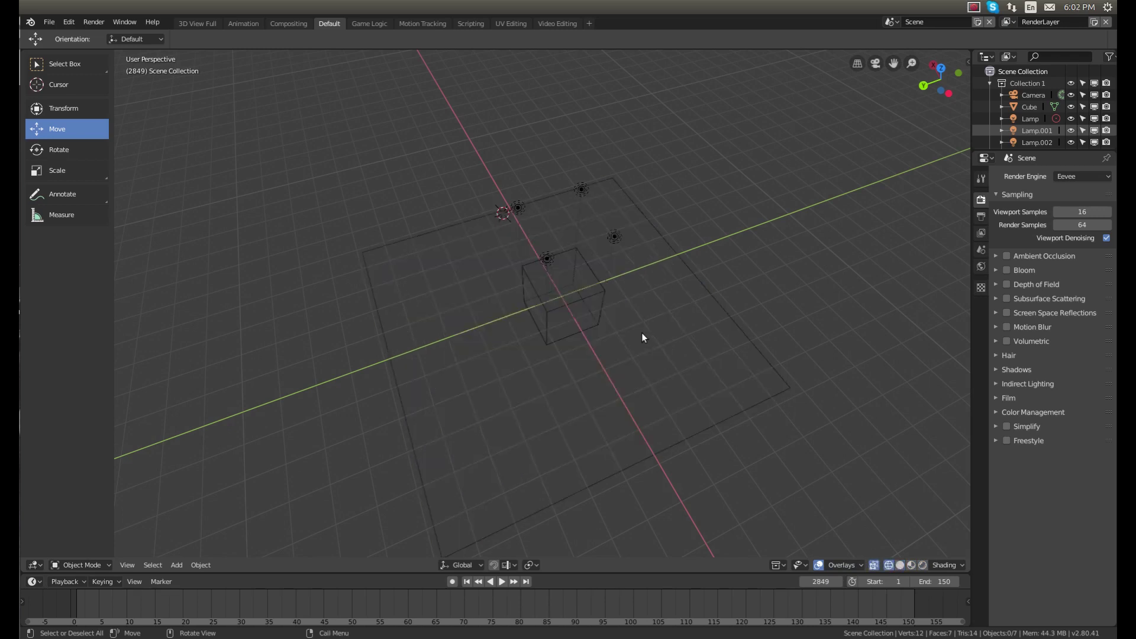
scroll(583, 313, up, 2)
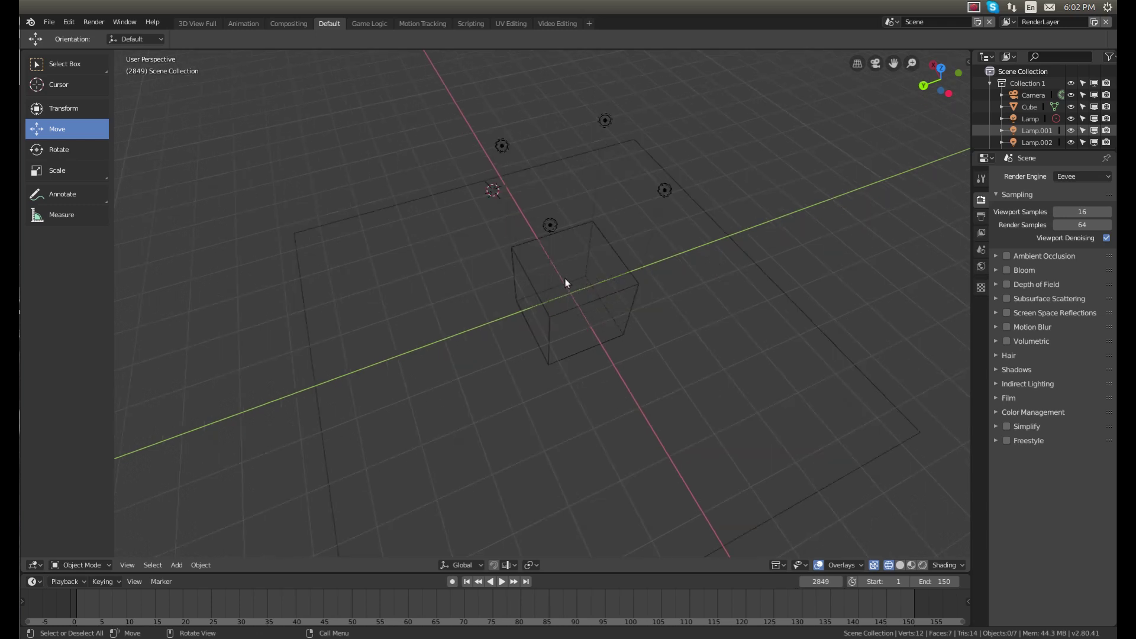
key(KP_5)
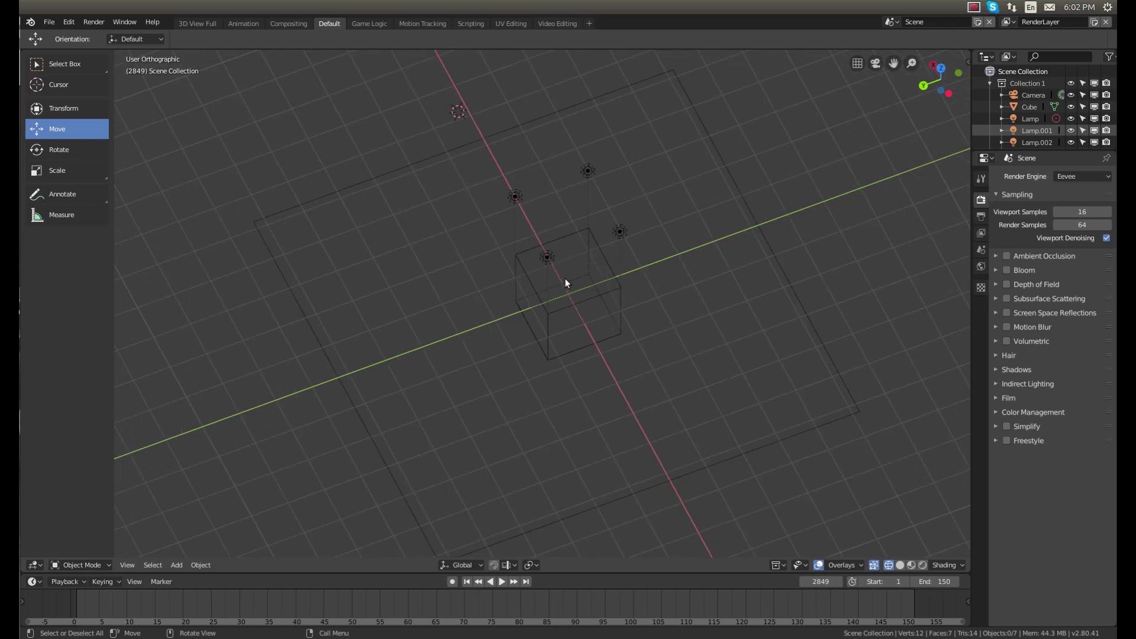
key(KP_5)
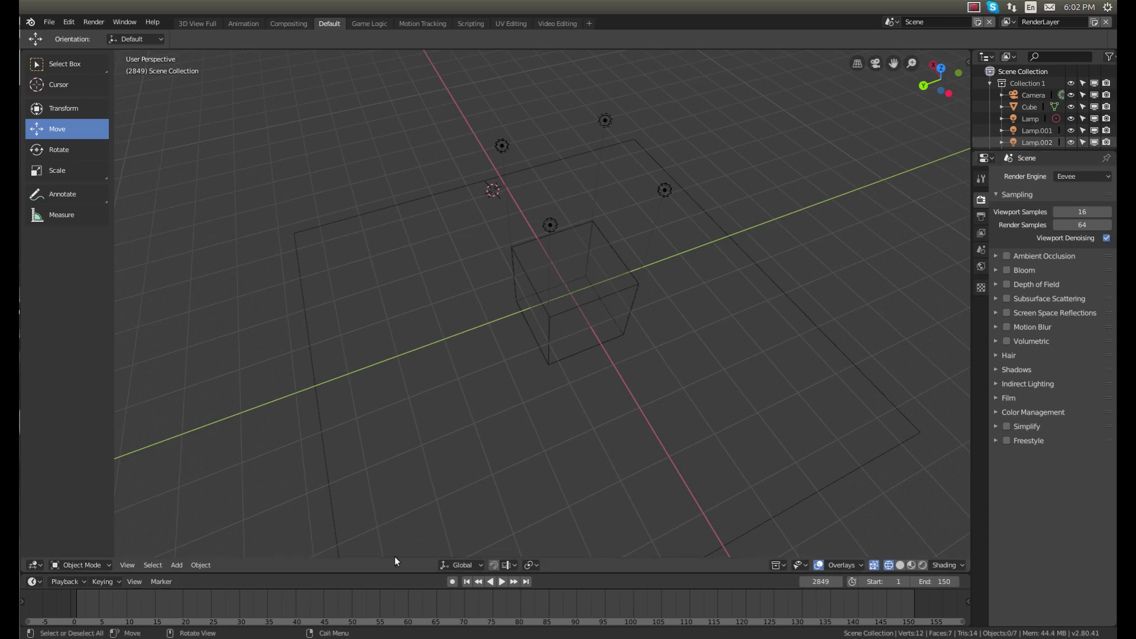
middle_drag(563, 393, 573, 320)
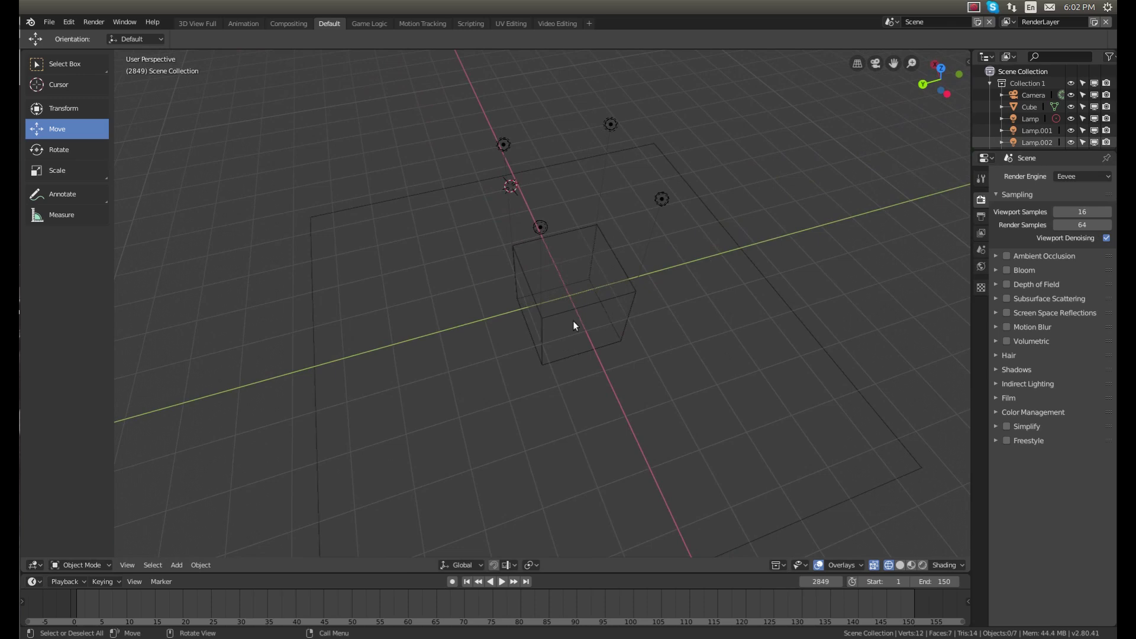
scroll(587, 288, up, 2)
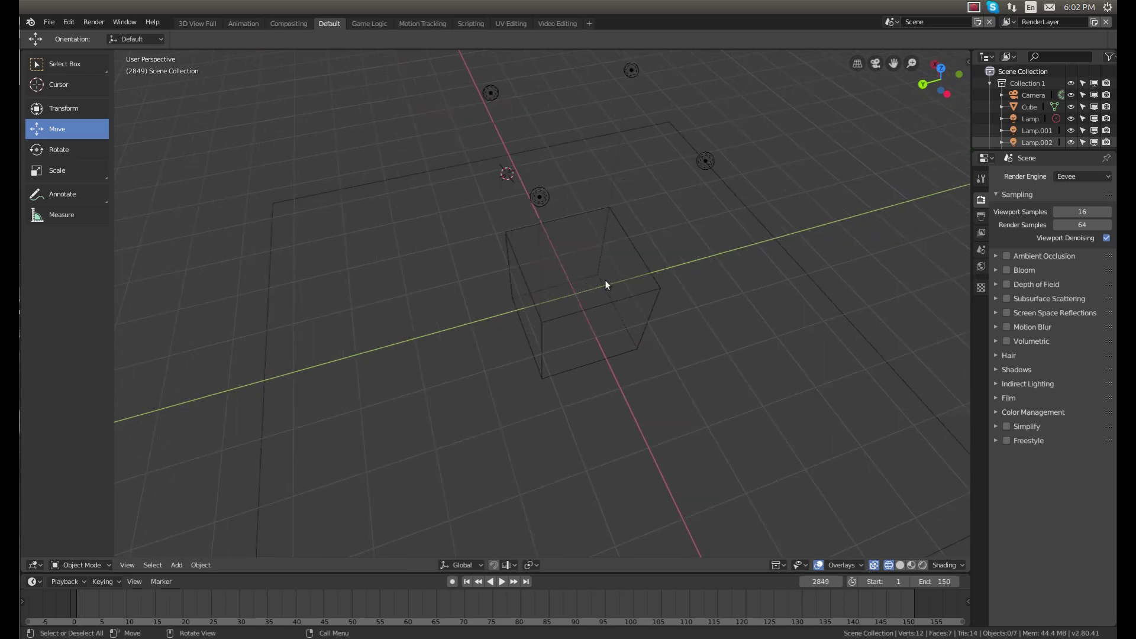
middle_drag(604, 279, 627, 263)
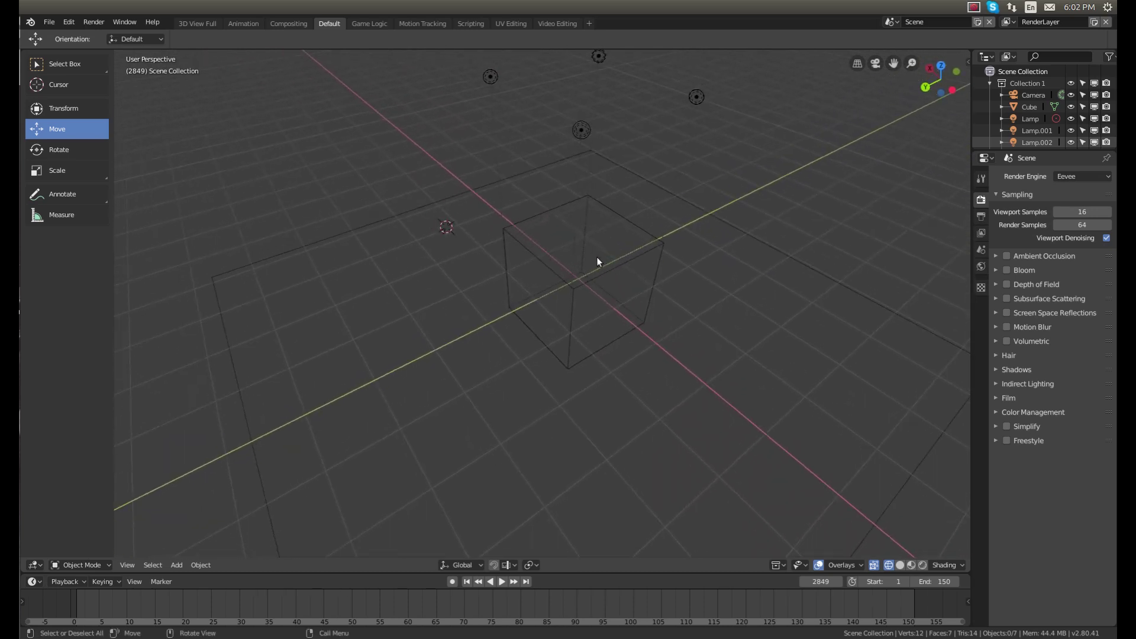
- Enter Edit Mode on the cube, deselect everything, and select one corner vertex
click(584, 239)
key(Tab)
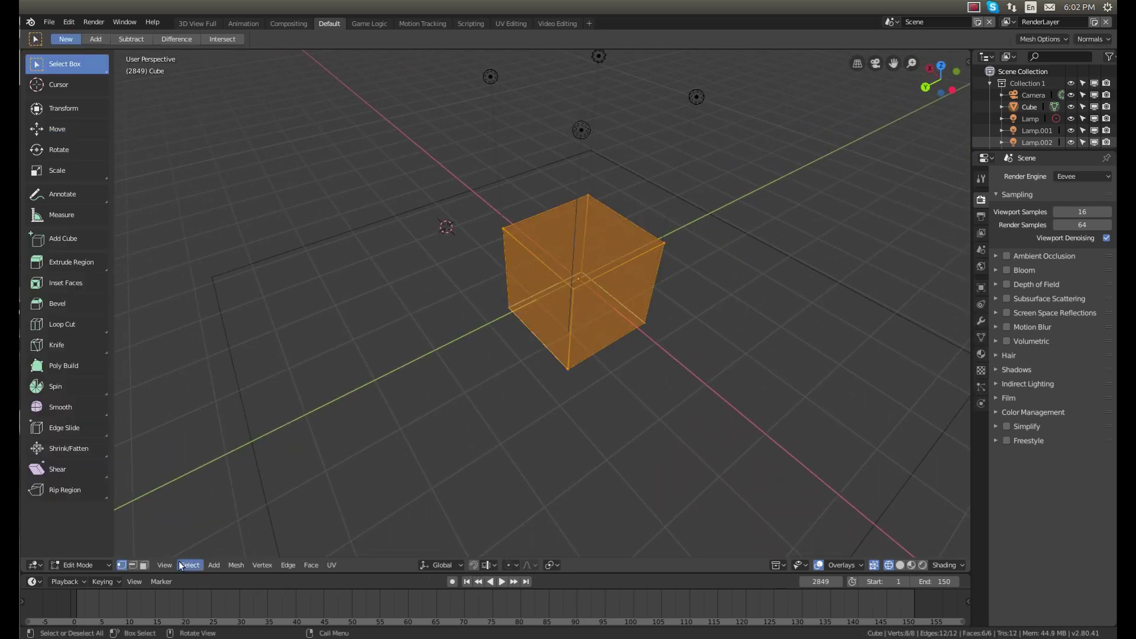
key(alt+a)
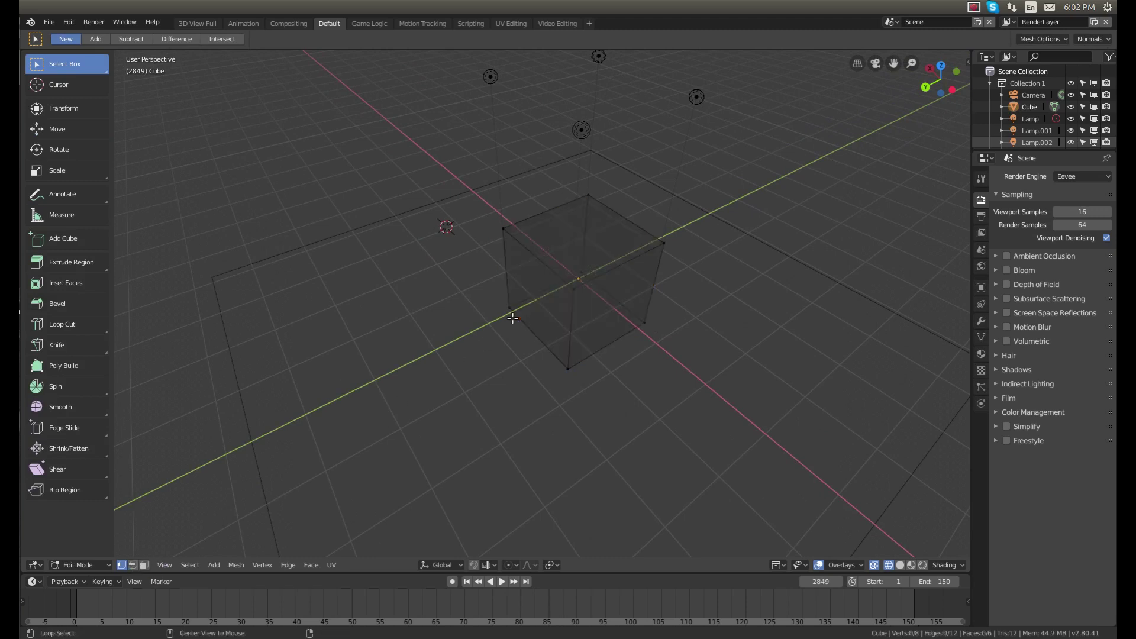
click(579, 277)
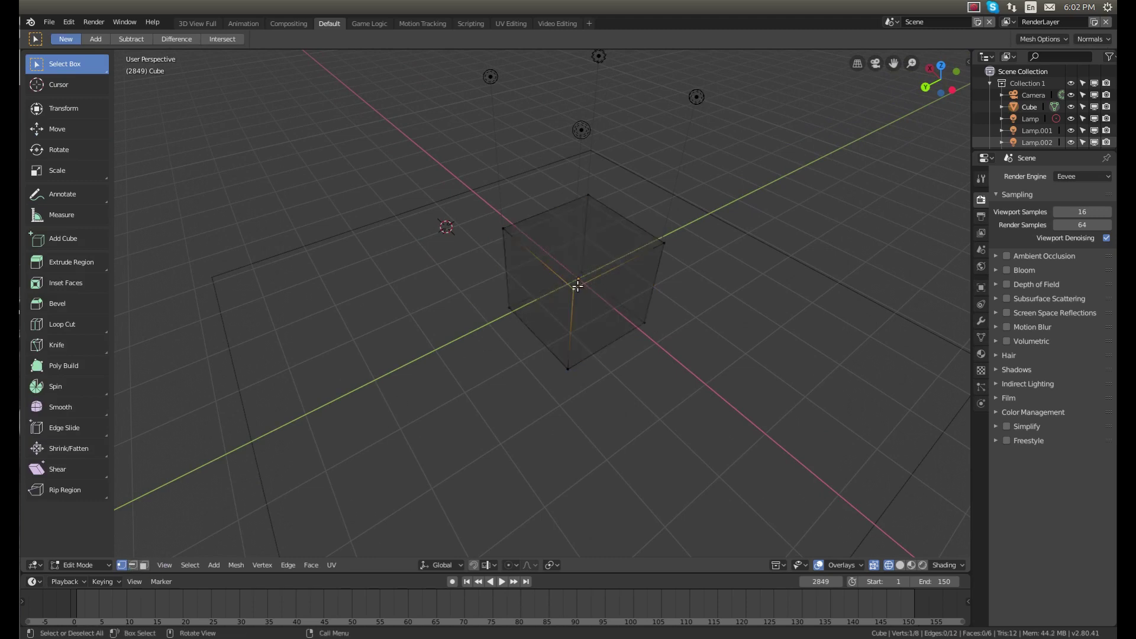
mouse_move(579, 277)
middle_down()
mouse_move(576, 317)
mouse_move(534, 331)
mouse_move(514, 312)
mouse_move(535, 295)
mouse_move(568, 296)
middle_up()
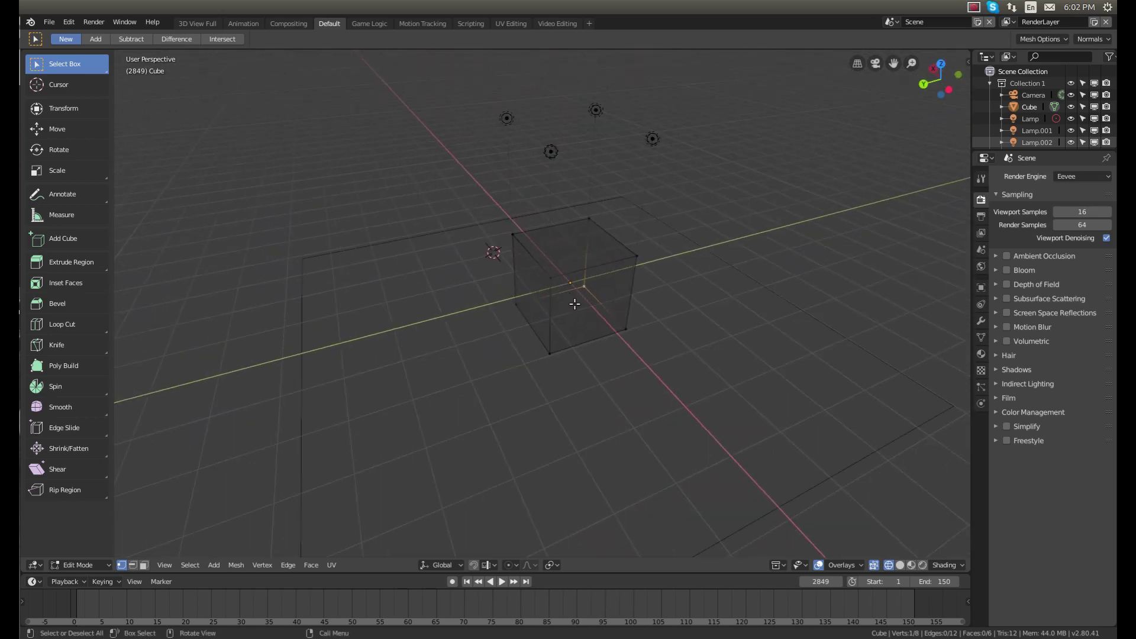
- Select the floor plane and raise it twice along the Z axis
click(726, 260)
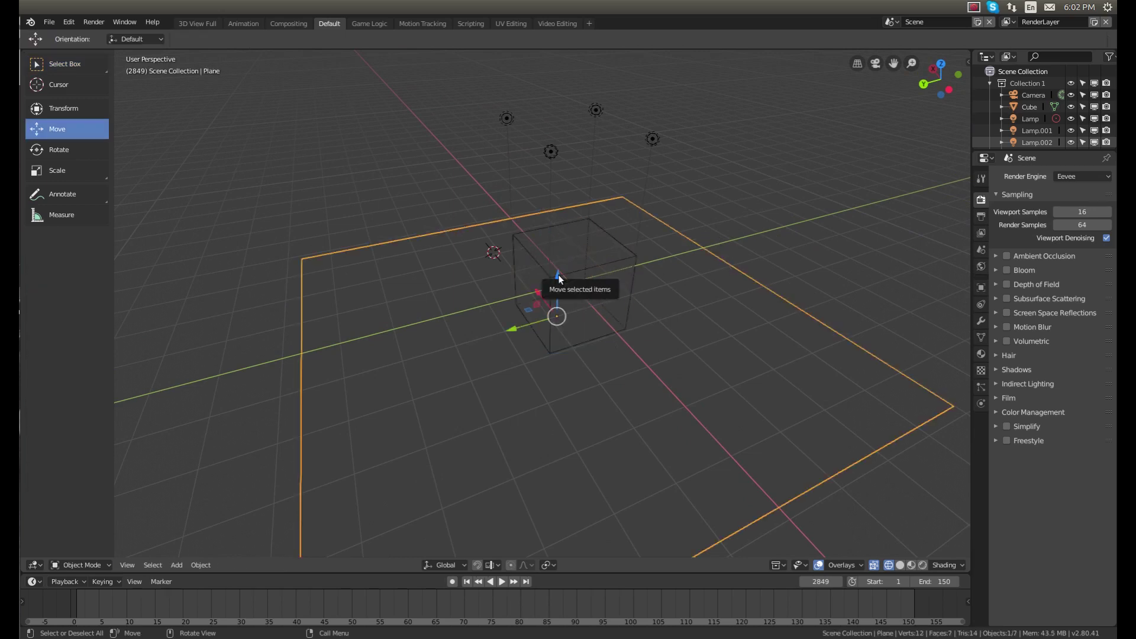
drag(559, 277, 586, 251)
scroll(603, 284, up, 2)
middle_drag(613, 299, 616, 268)
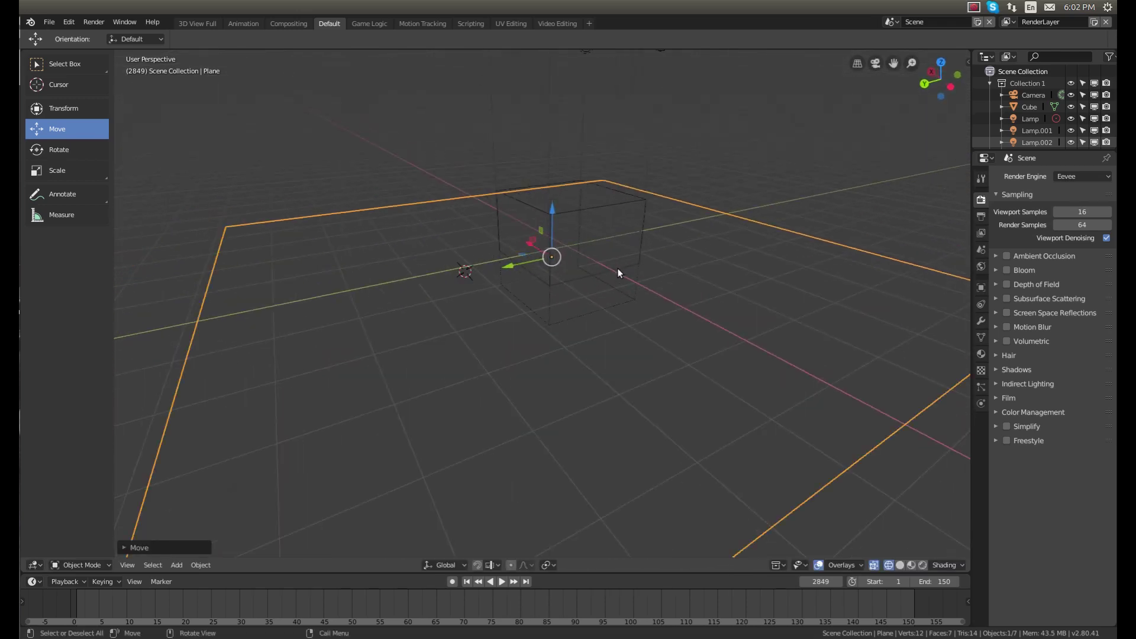
mouse_move(549, 217)
mouse_down()
mouse_move(551, 196)
mouse_move(545, 222)
mouse_up()
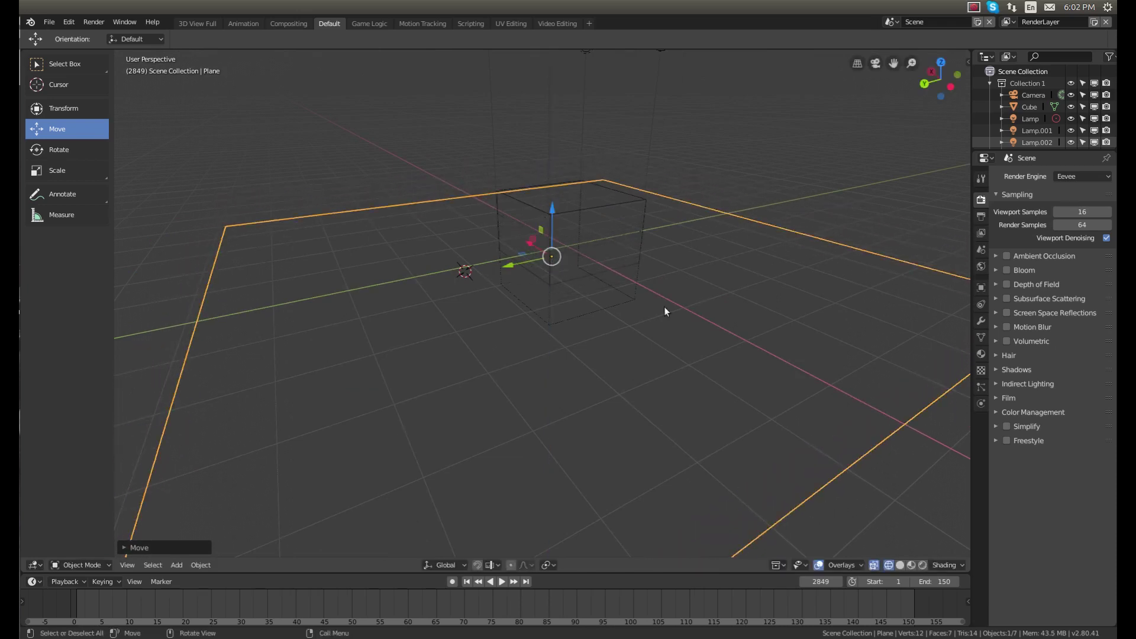
- Switch back to solid shading and lift the cube along Z
click(900, 564)
scroll(586, 304, down, 3)
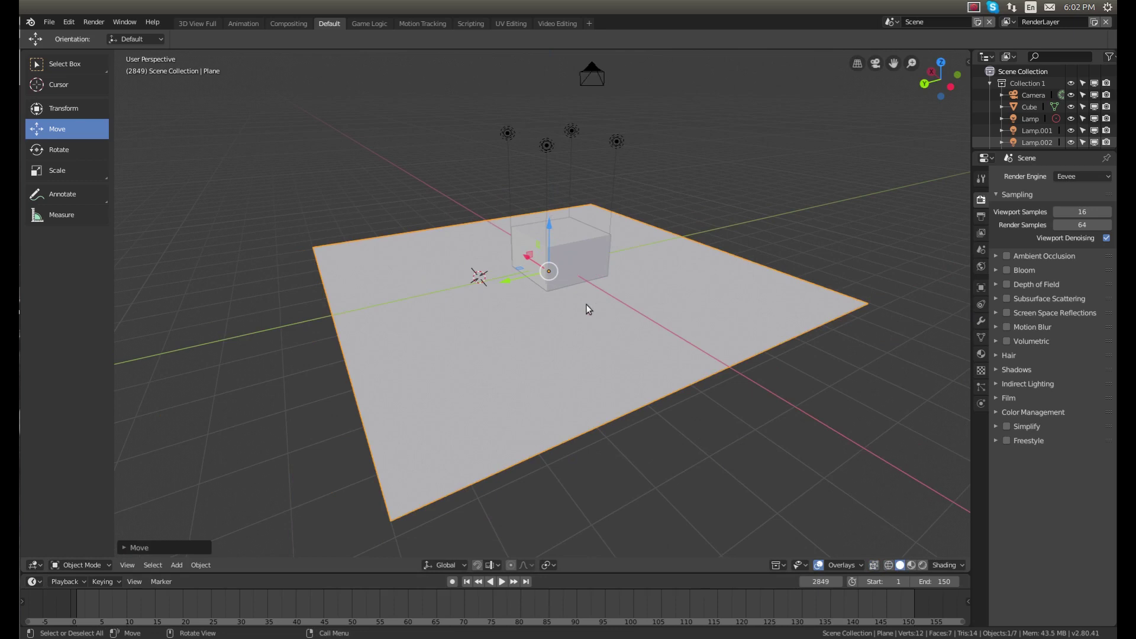
drag(558, 223, 587, 224)
middle_drag(587, 224, 556, 246)
drag(561, 220, 618, 239)
- Raise the cube further until it rests on top of the floor plane
scroll(565, 280, up, 2)
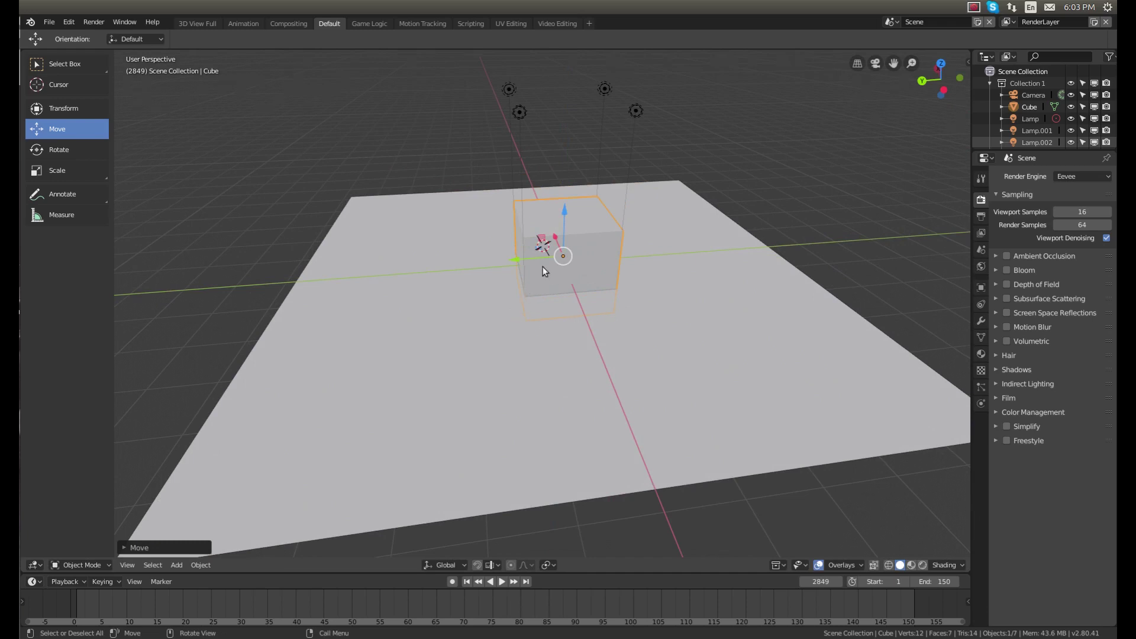
middle_drag(541, 266, 565, 211)
drag(566, 211, 571, 185)
middle_drag(583, 233, 613, 236)
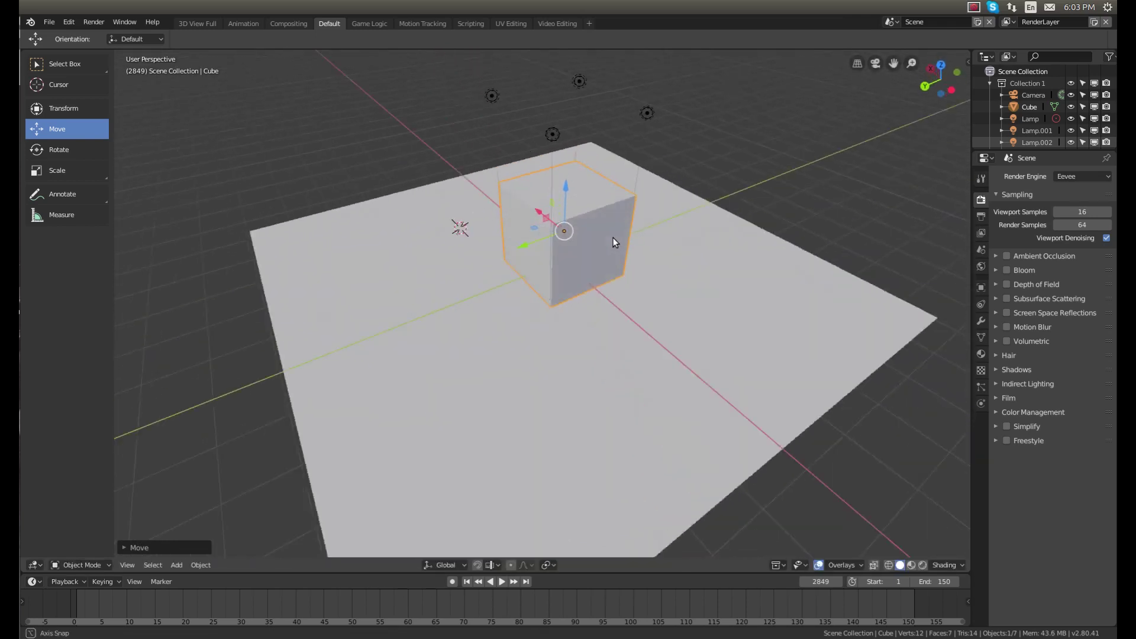